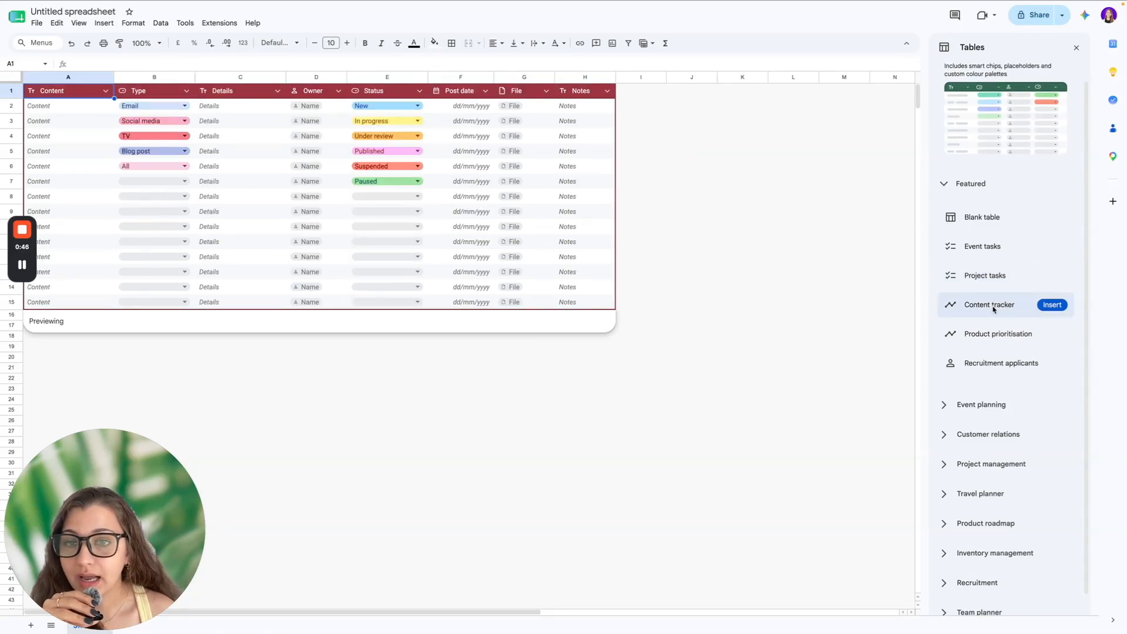
Insert the prebuilt Content tracker table, set the zoom to 150%, and dismiss the column-type tip.
click(1052, 305)
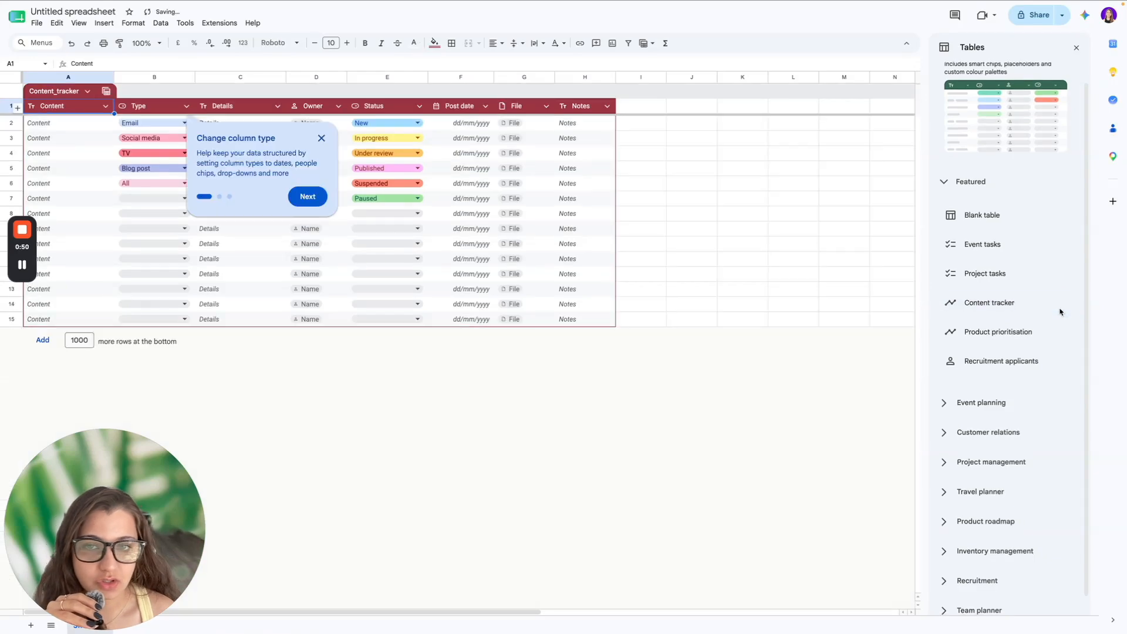
click(1076, 48)
click(148, 44)
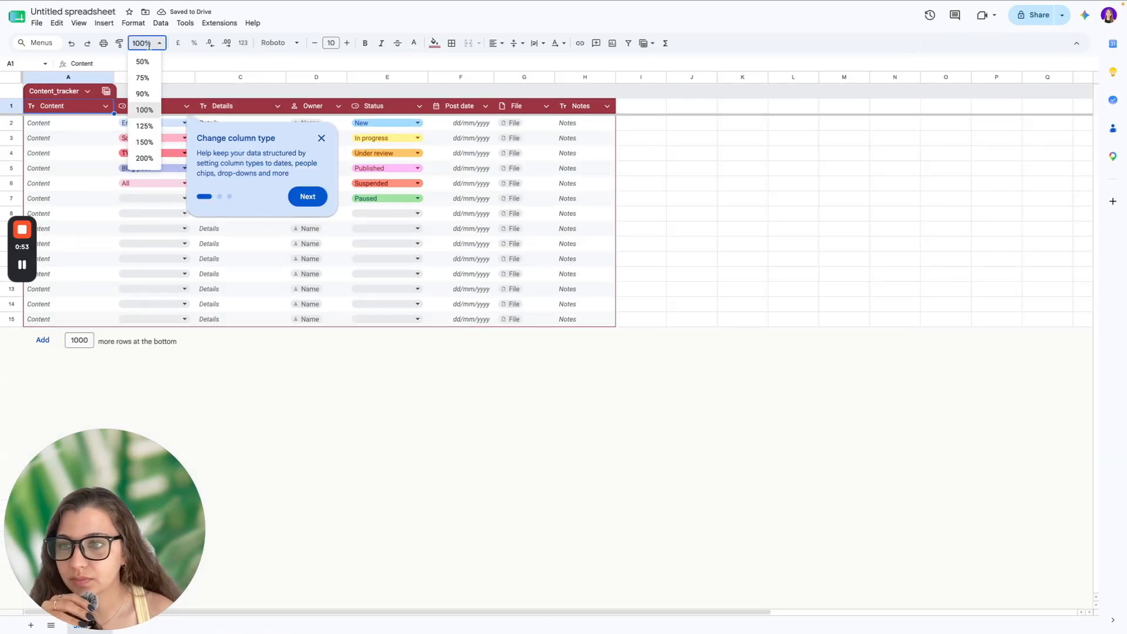
click(144, 143)
click(322, 138)
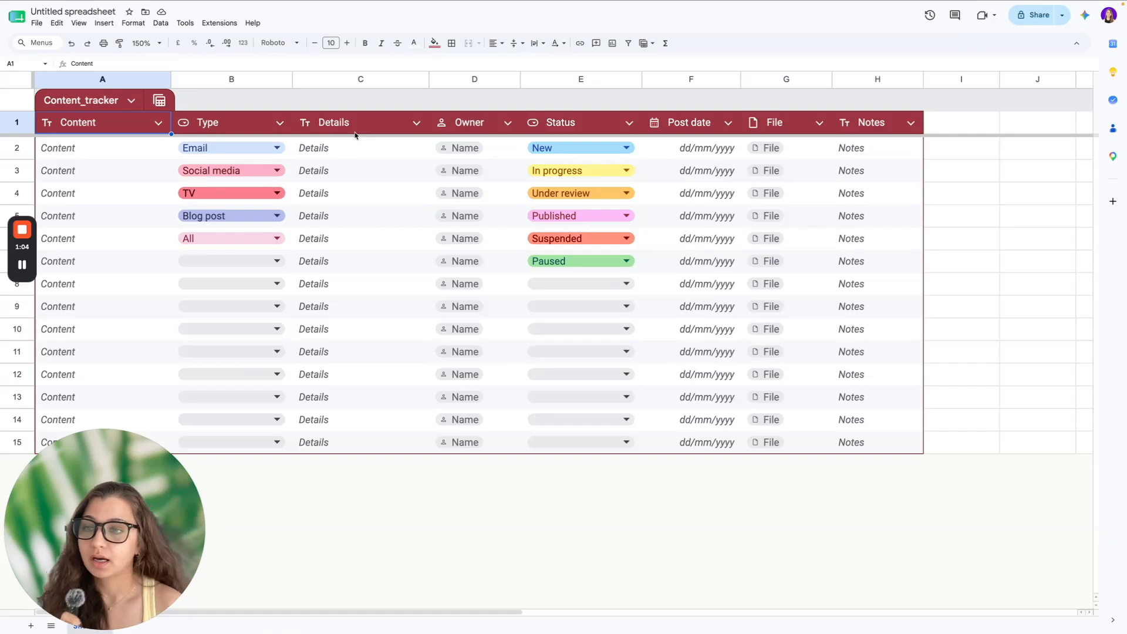
double_click(100, 122)
drag(83, 119, 39, 120)
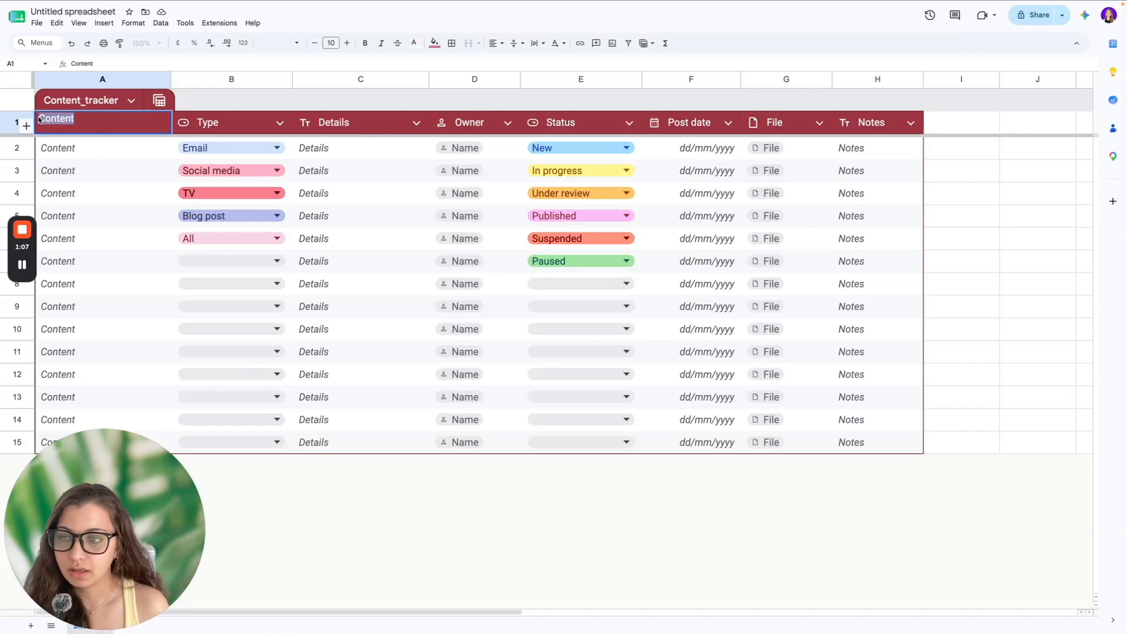
click(91, 156)
click(218, 130)
click(280, 123)
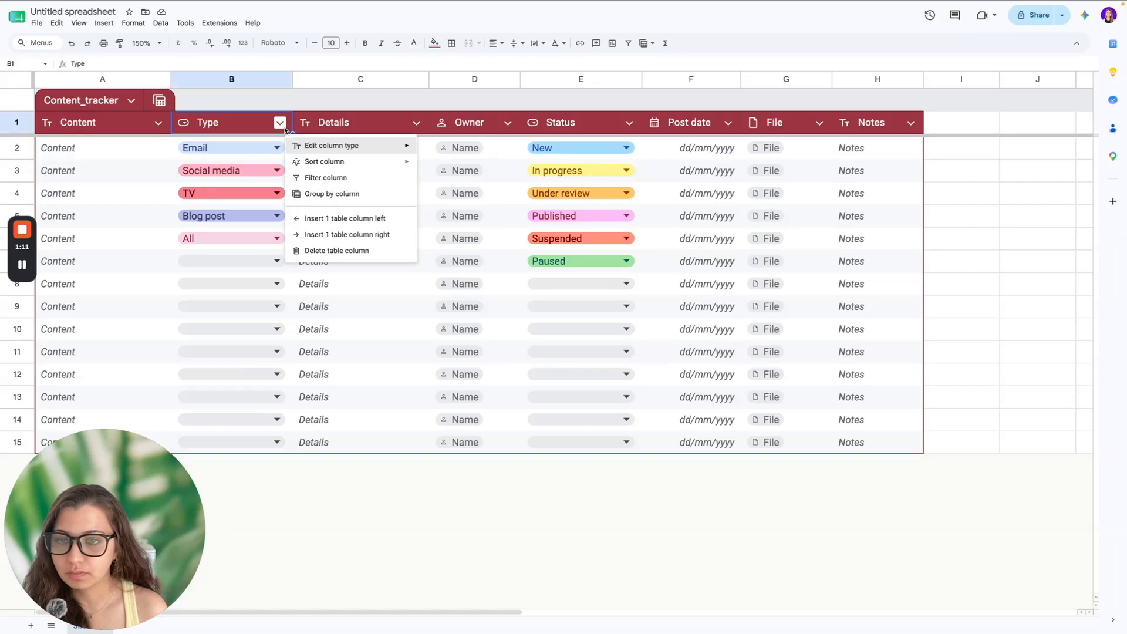
Add an OOH option in pale blue-grey to the Type column's drop-down and allow multiple selections.
double_click(239, 154)
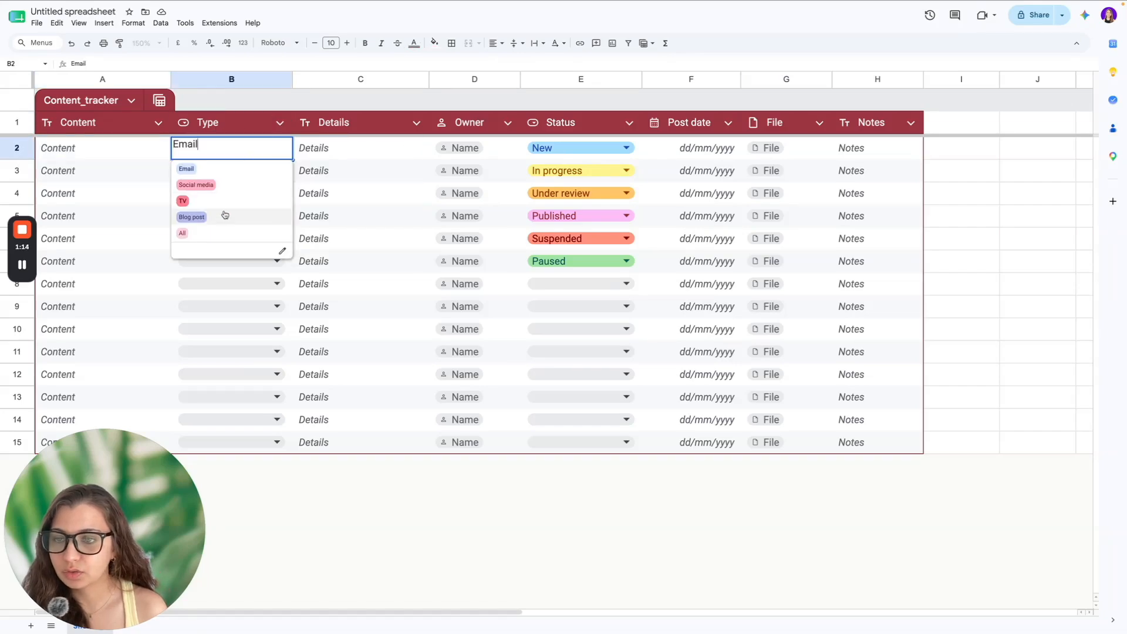
click(283, 254)
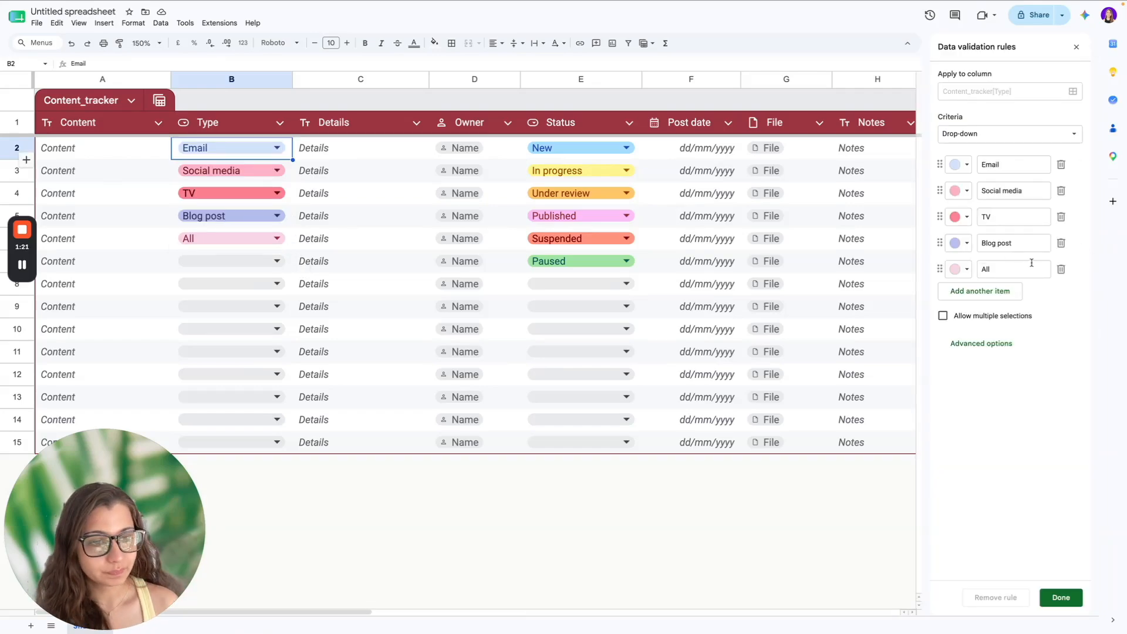
click(993, 291)
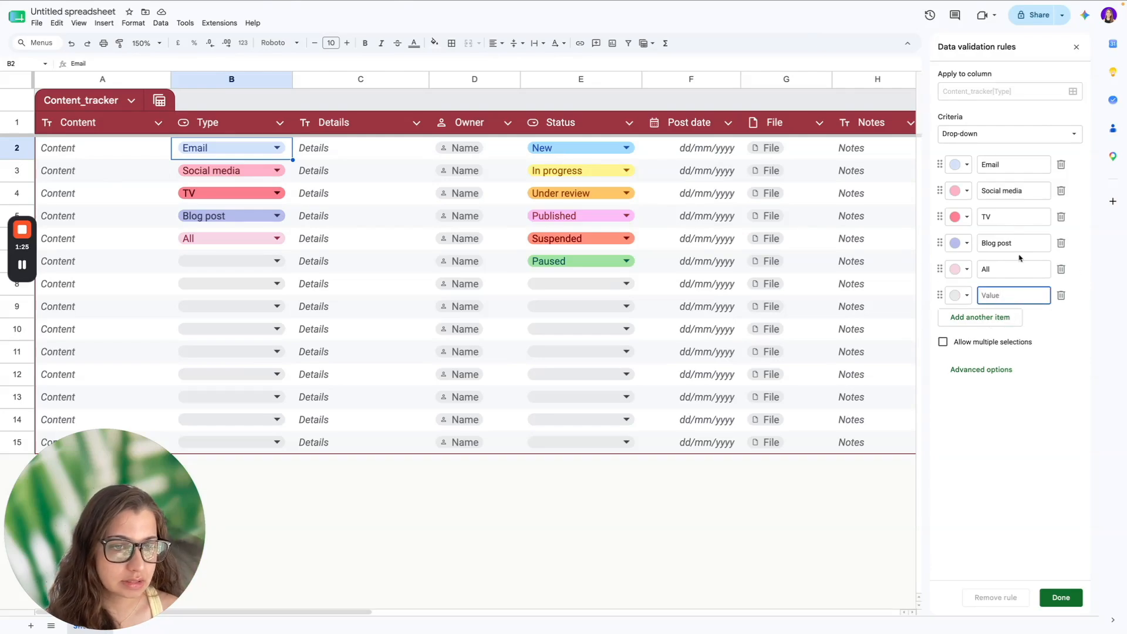
text(OOH)
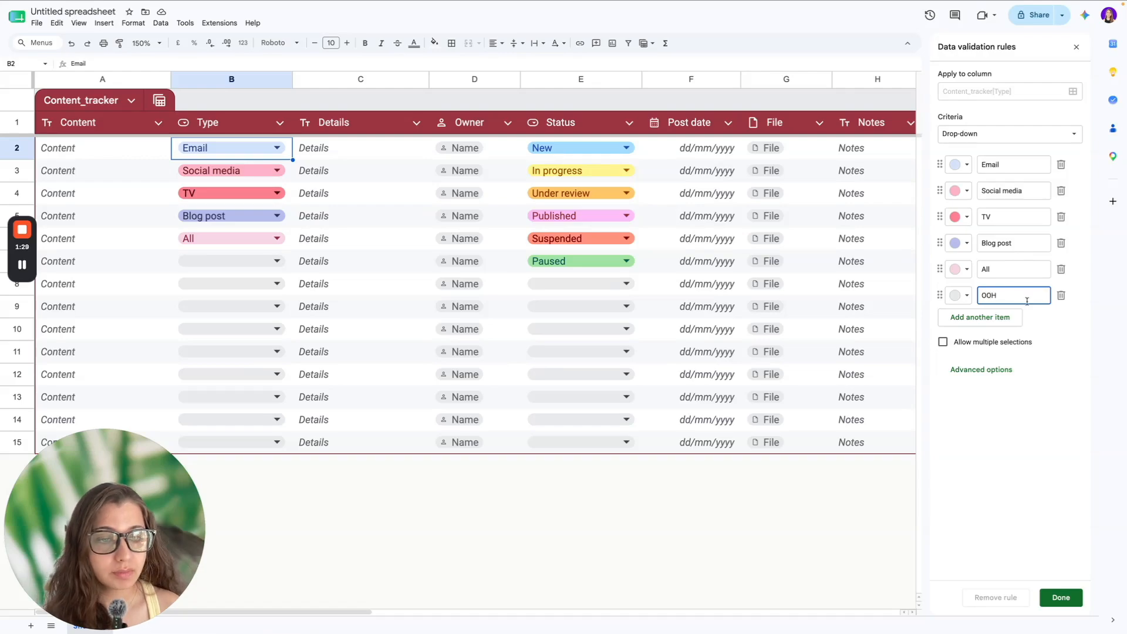
click(963, 295)
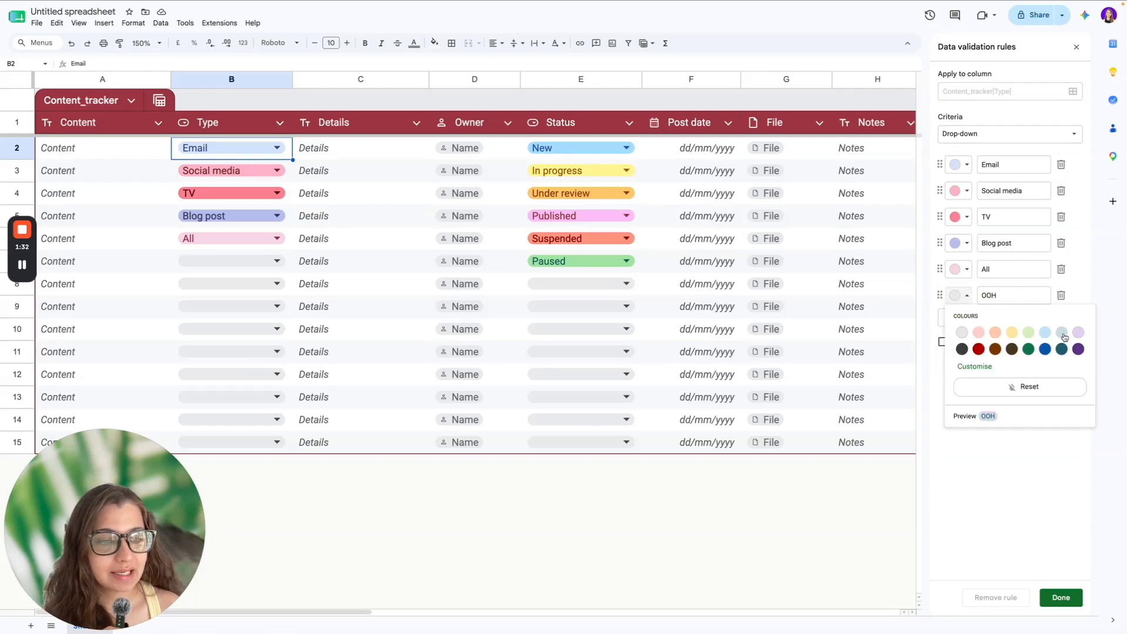
click(1062, 333)
click(943, 343)
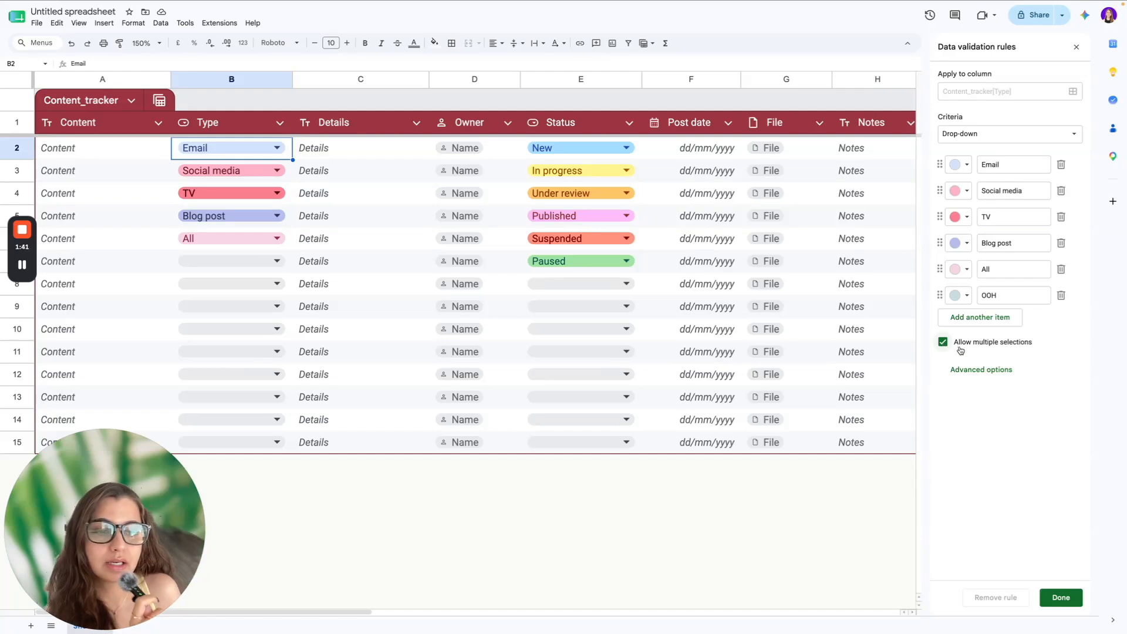
click(1061, 598)
Add Social media, TV and Blog post to the selected types in the first content row.
click(201, 151)
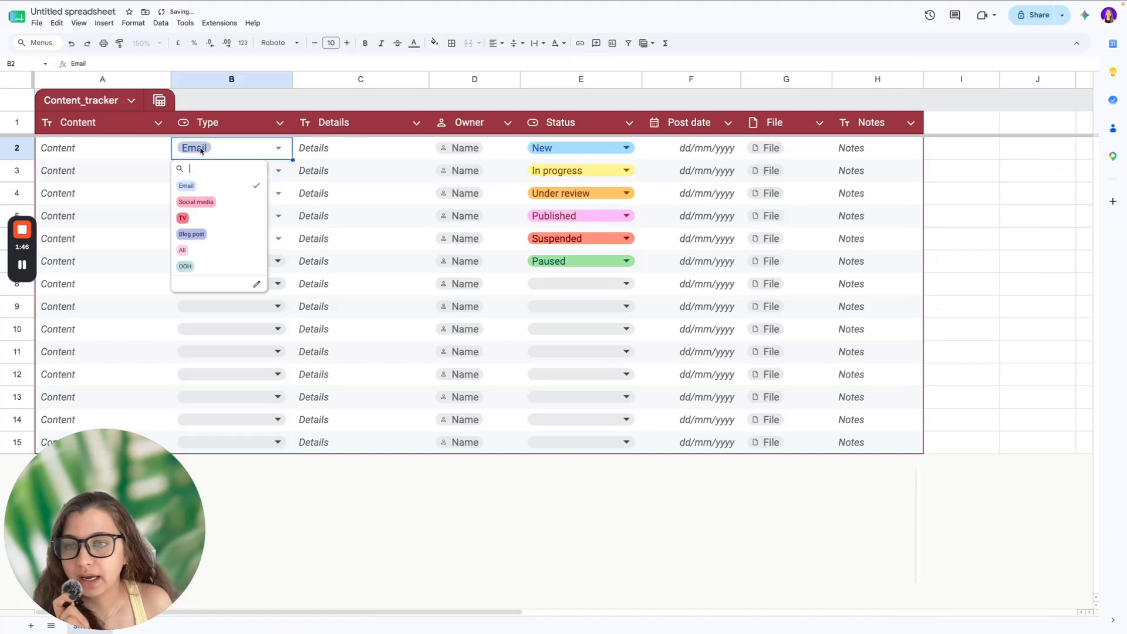
click(197, 202)
click(183, 218)
click(191, 234)
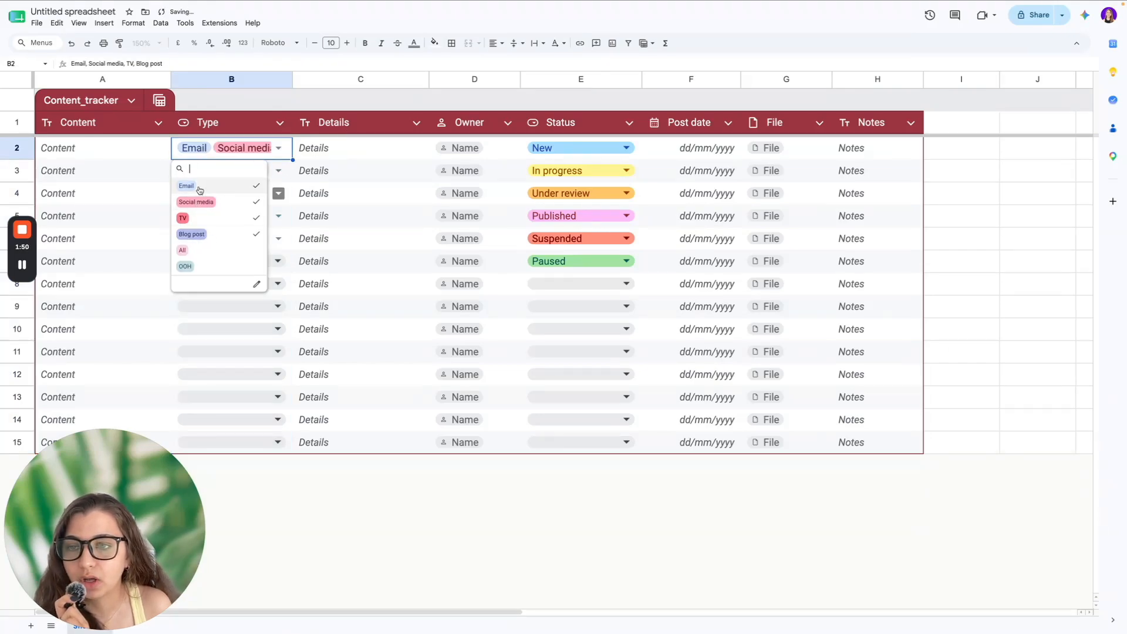
Deselect Email, Social media, TV and Blog post in the first content row's Type cell.
click(229, 187)
click(239, 203)
click(249, 218)
click(253, 236)
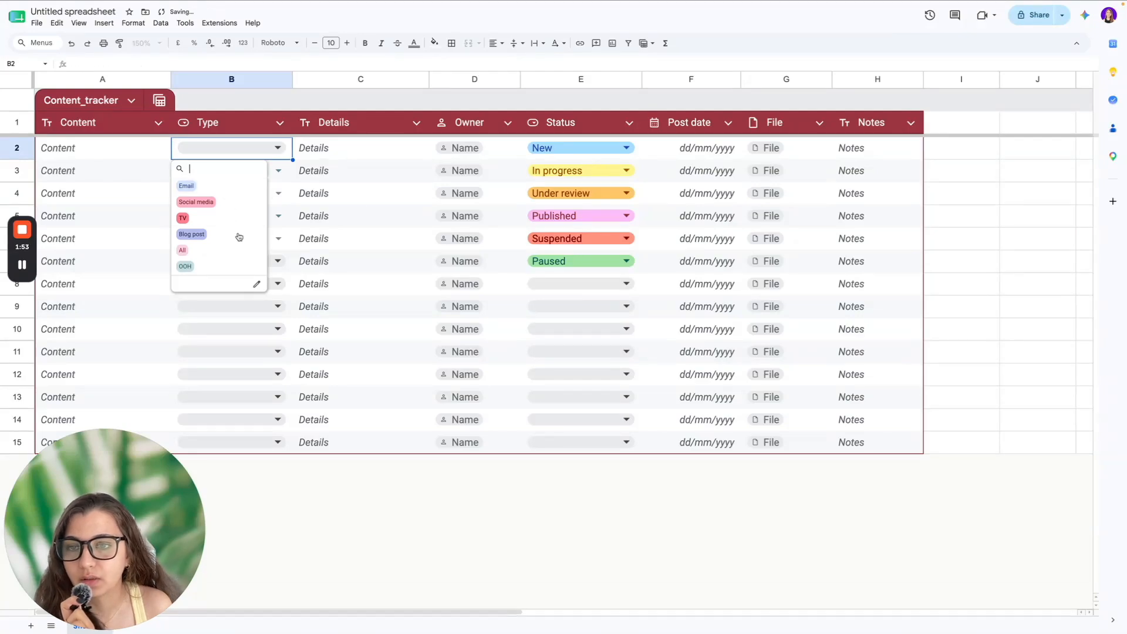
Delete the Details column from the table.
click(371, 131)
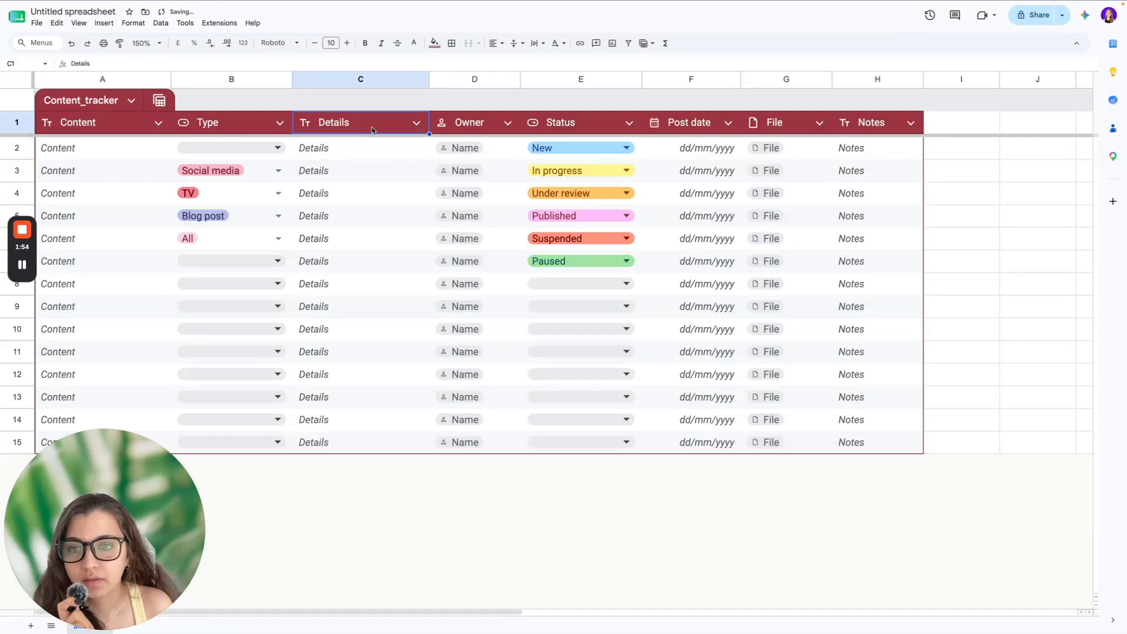
click(415, 126)
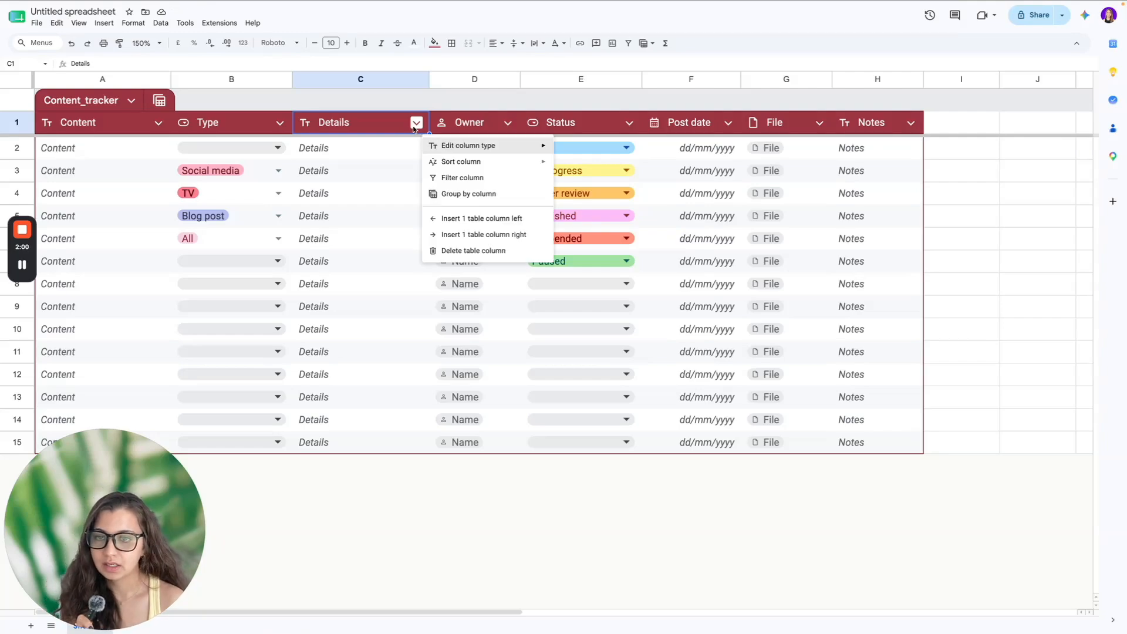
key(Escape)
click(359, 80)
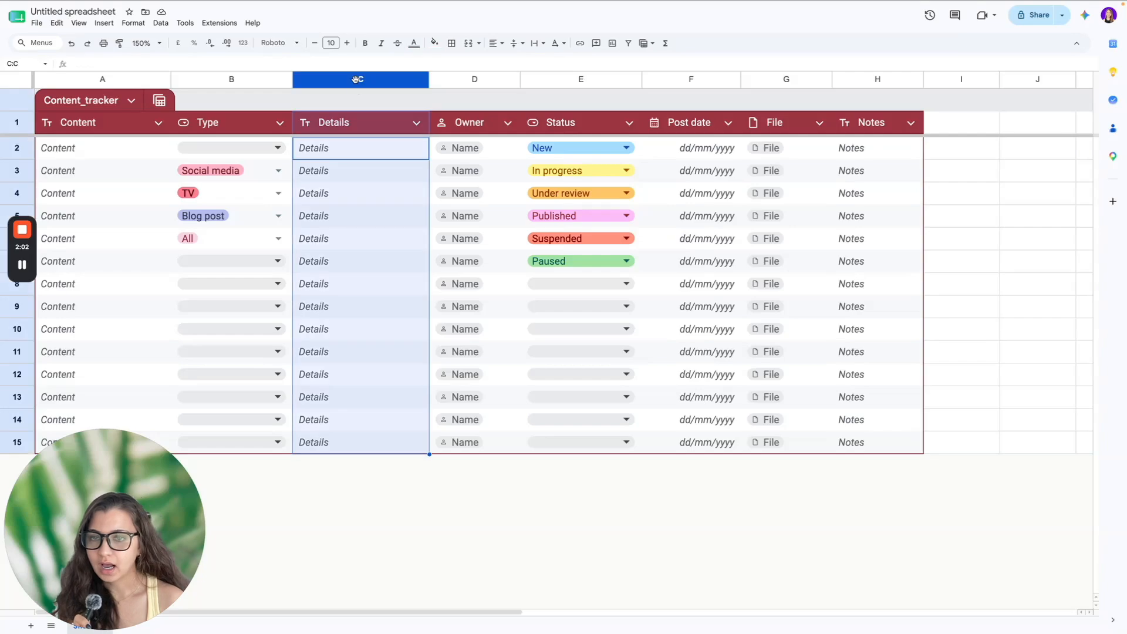
right_click(356, 80)
click(418, 196)
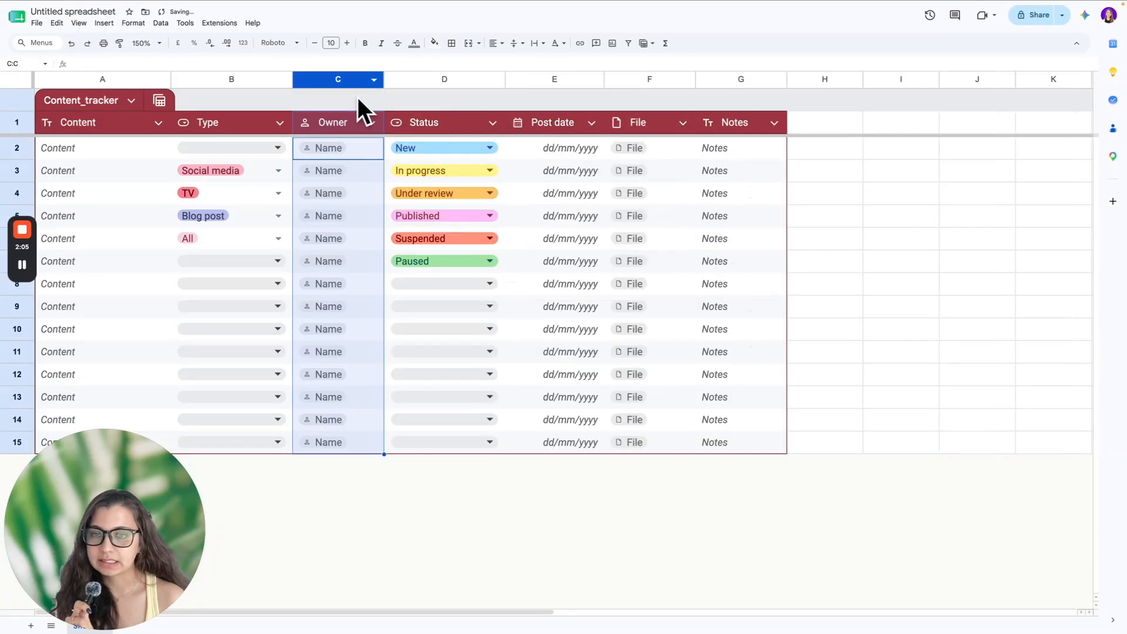
Fill in the first two Owner cells with an owner's name and a contact's e-mail.
double_click(347, 148)
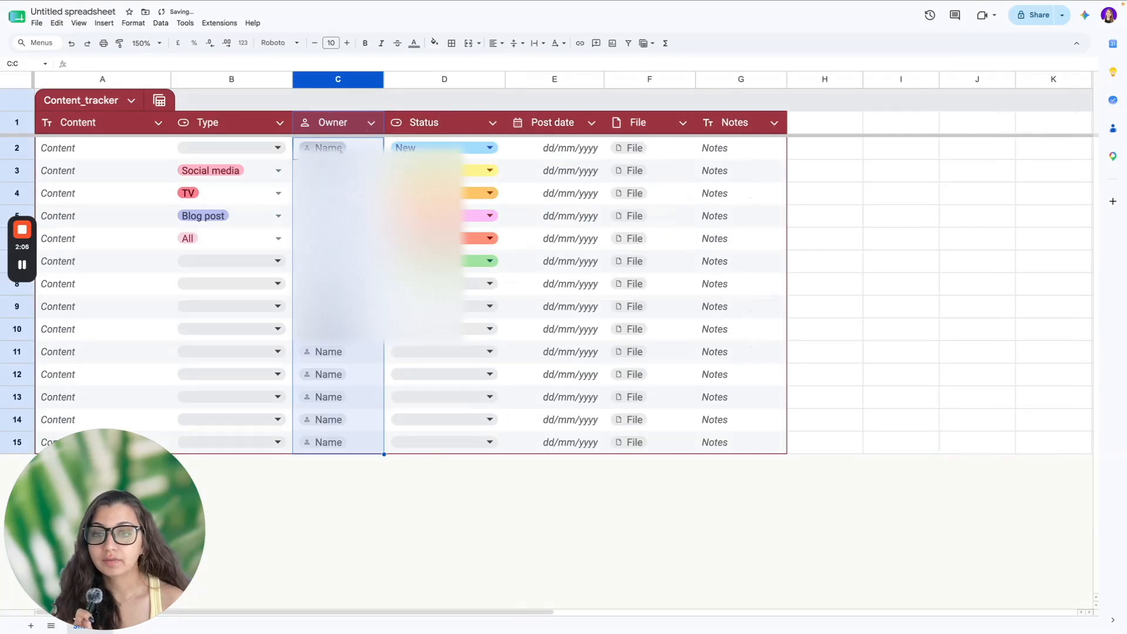
click(341, 123)
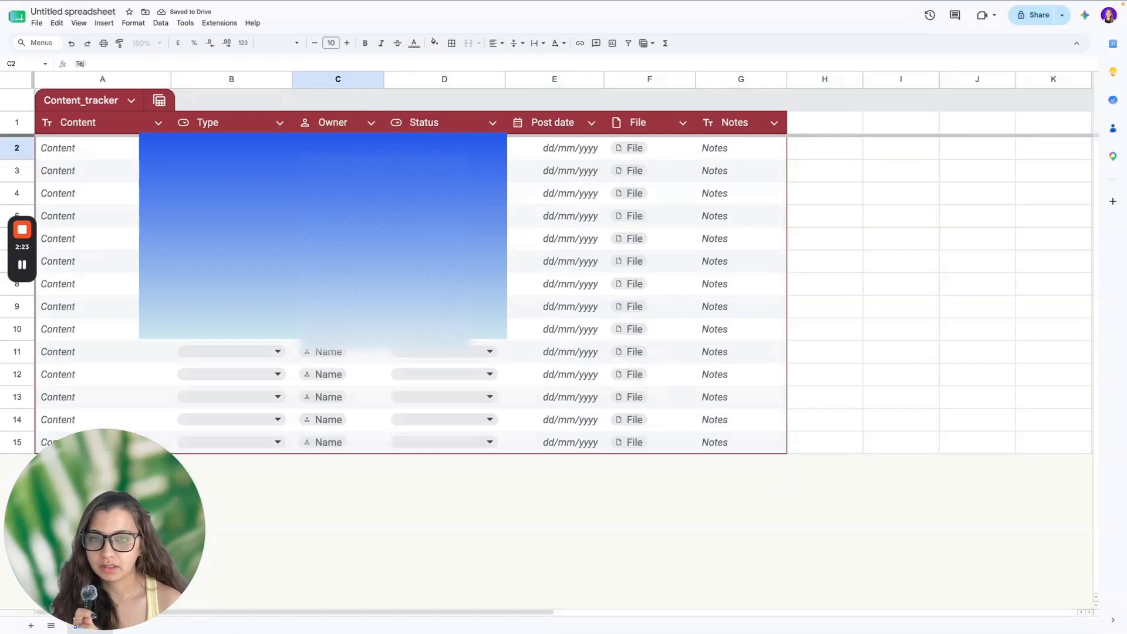
click(448, 126)
click(477, 147)
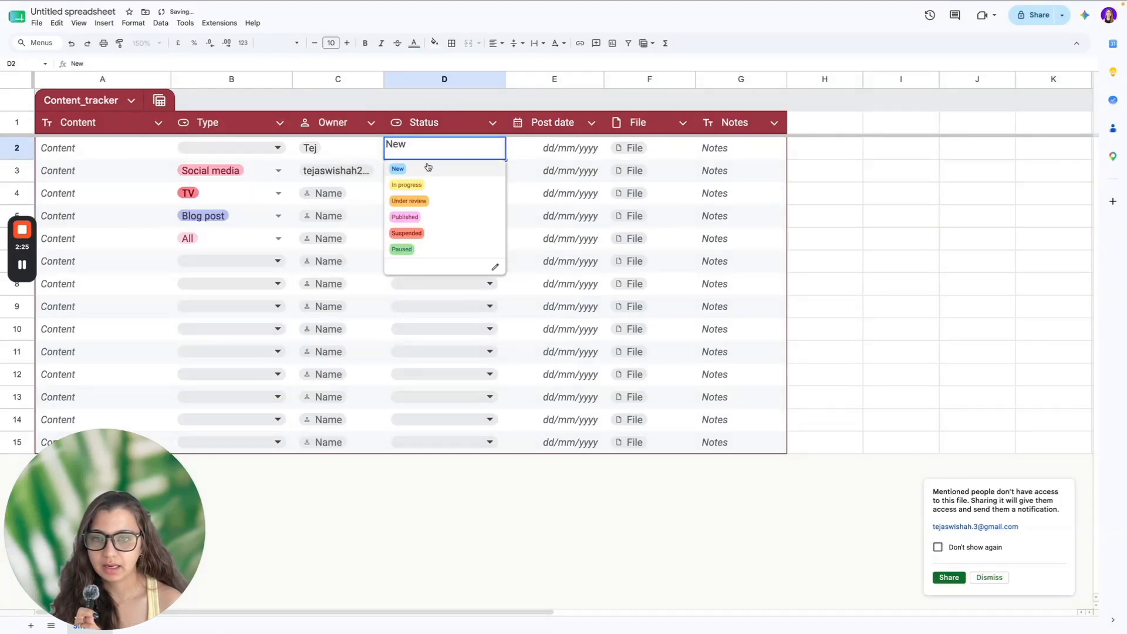
click(518, 201)
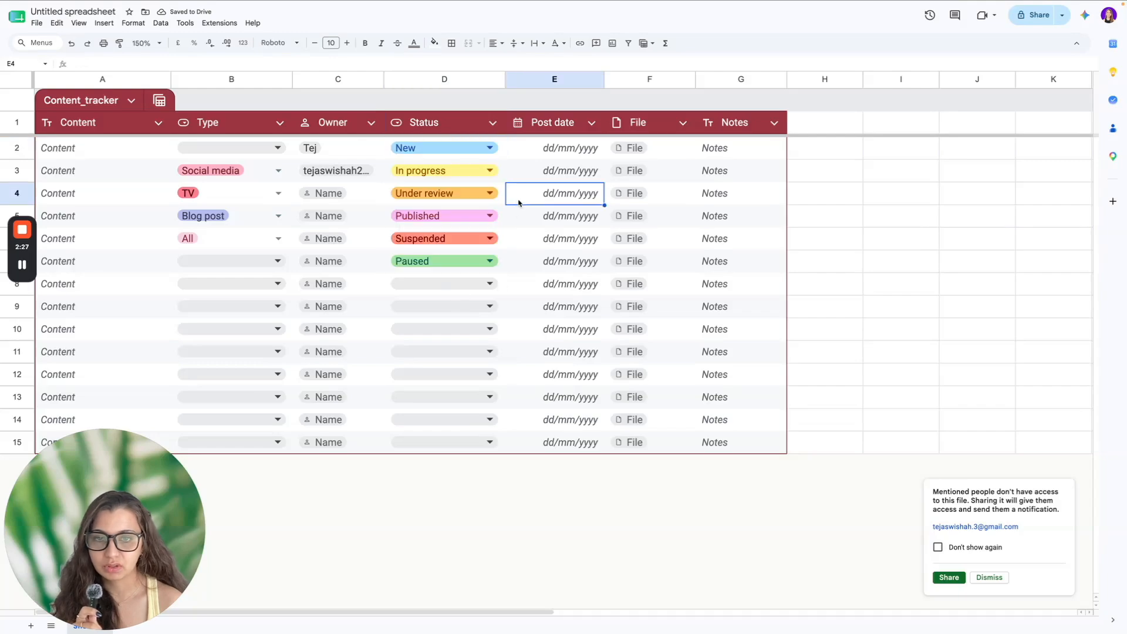
click(568, 152)
right_click(568, 153)
click(546, 150)
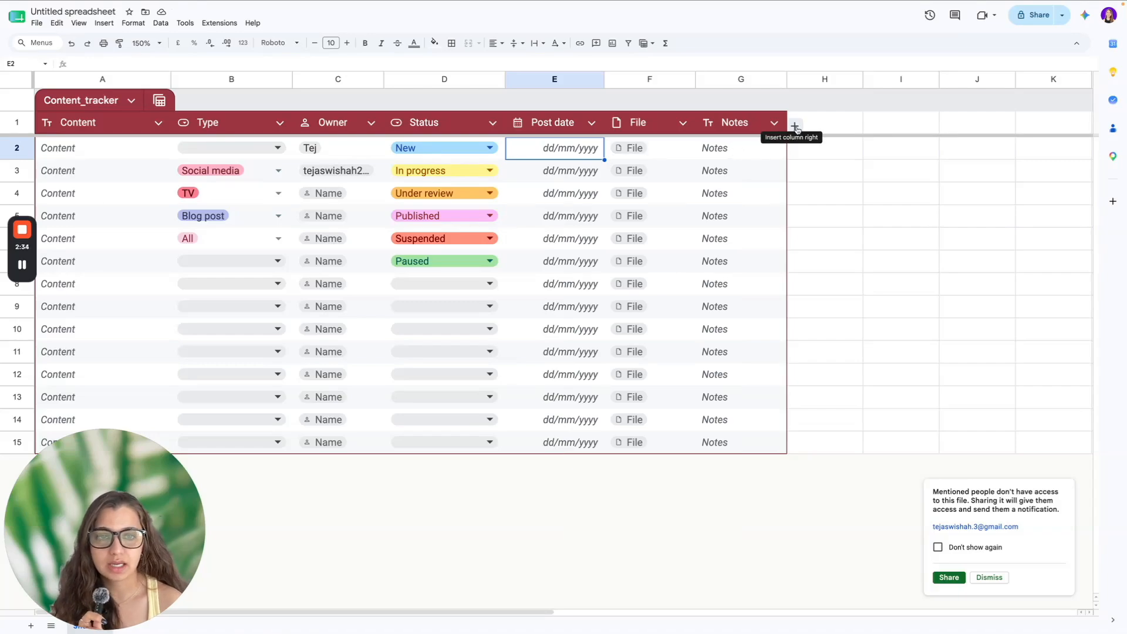
Insert a new table column after Notes and name it Dimension.
click(796, 127)
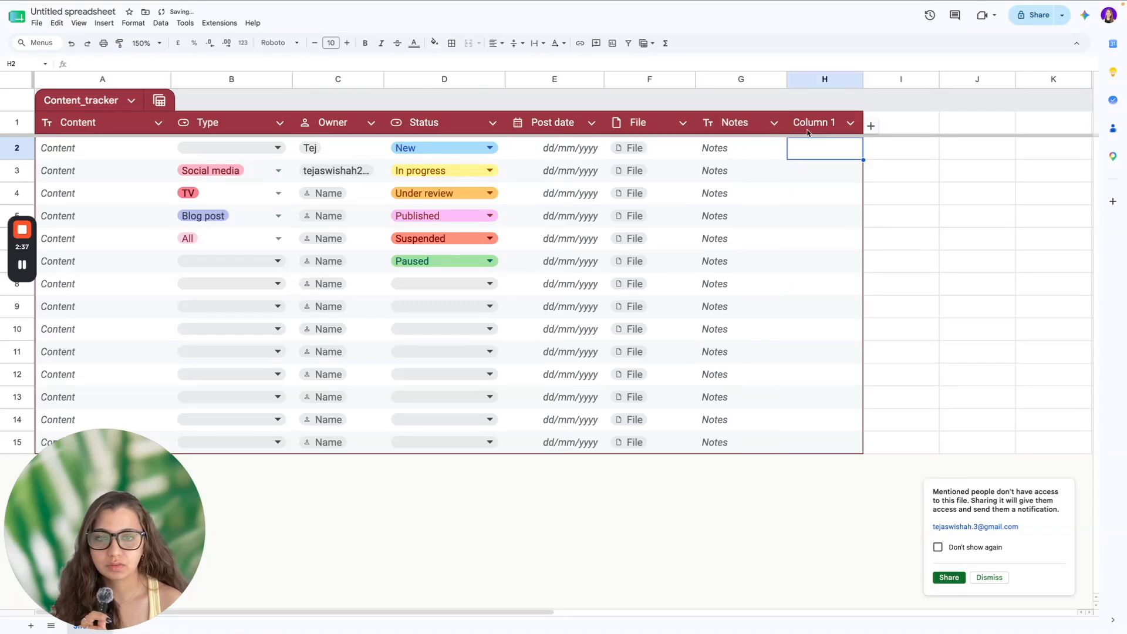
click(812, 125)
double_click(813, 124)
drag(837, 120, 790, 119)
text(D)
text(i)
text(mension)
key(Return)
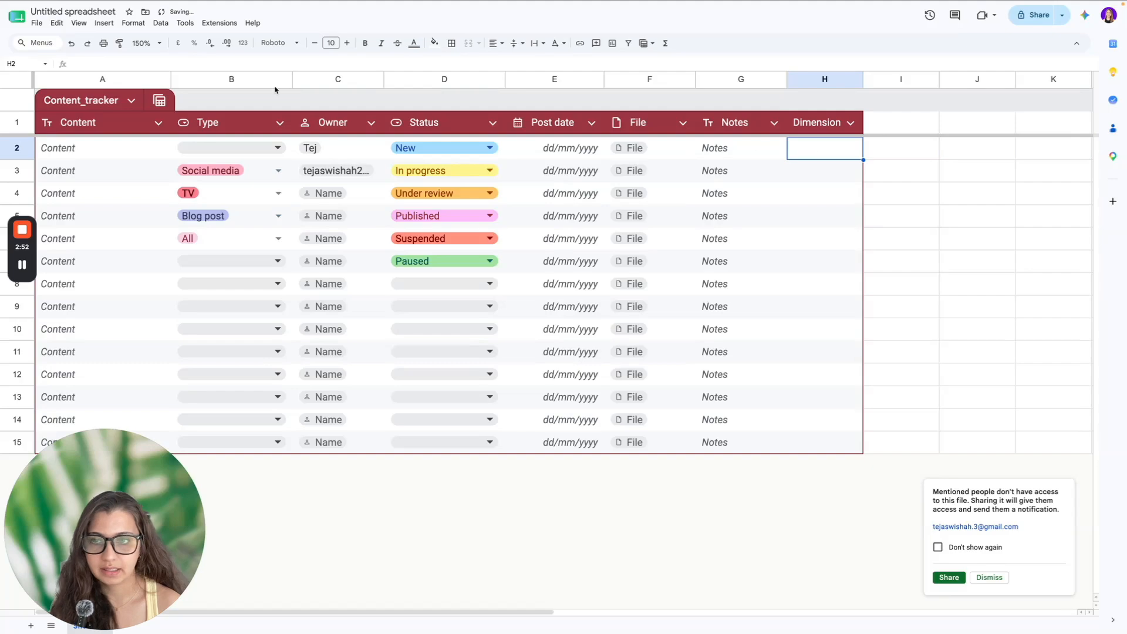
Turn the Dimension column into a drop-down with the options 9:16 and 1:1.
click(111, 26)
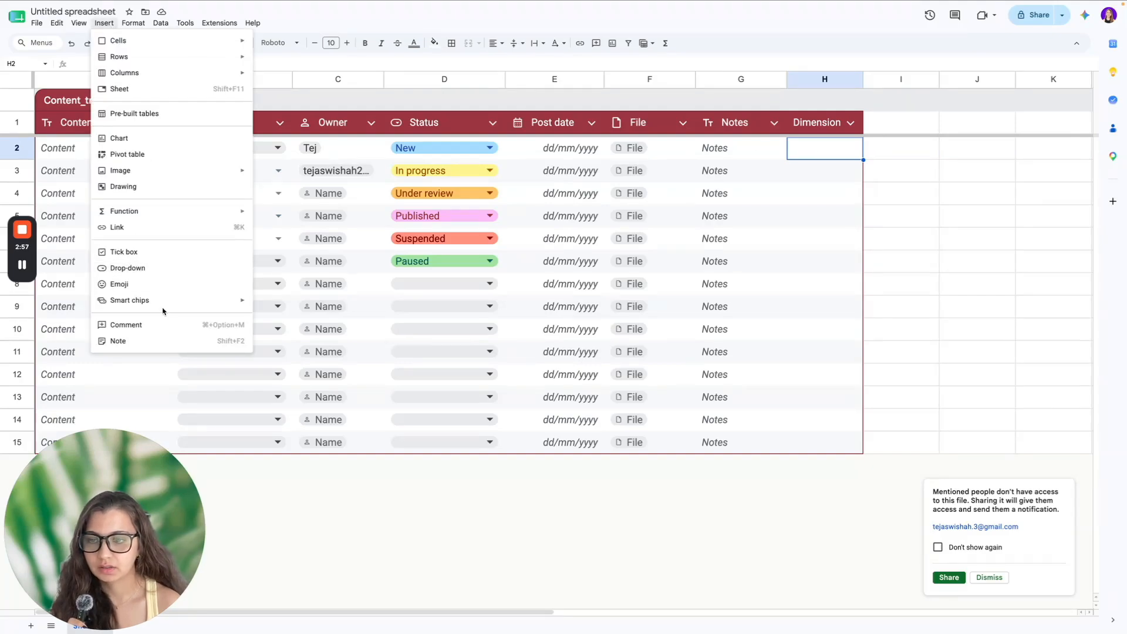
mouse_move(166, 307)
click(151, 272)
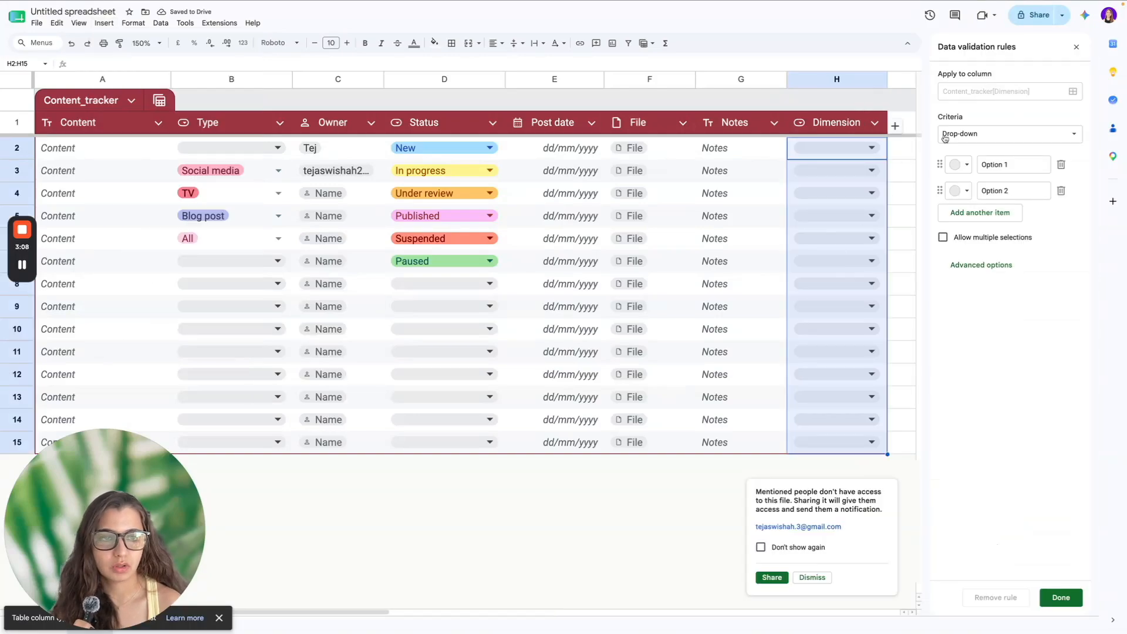
drag(1019, 163, 982, 164)
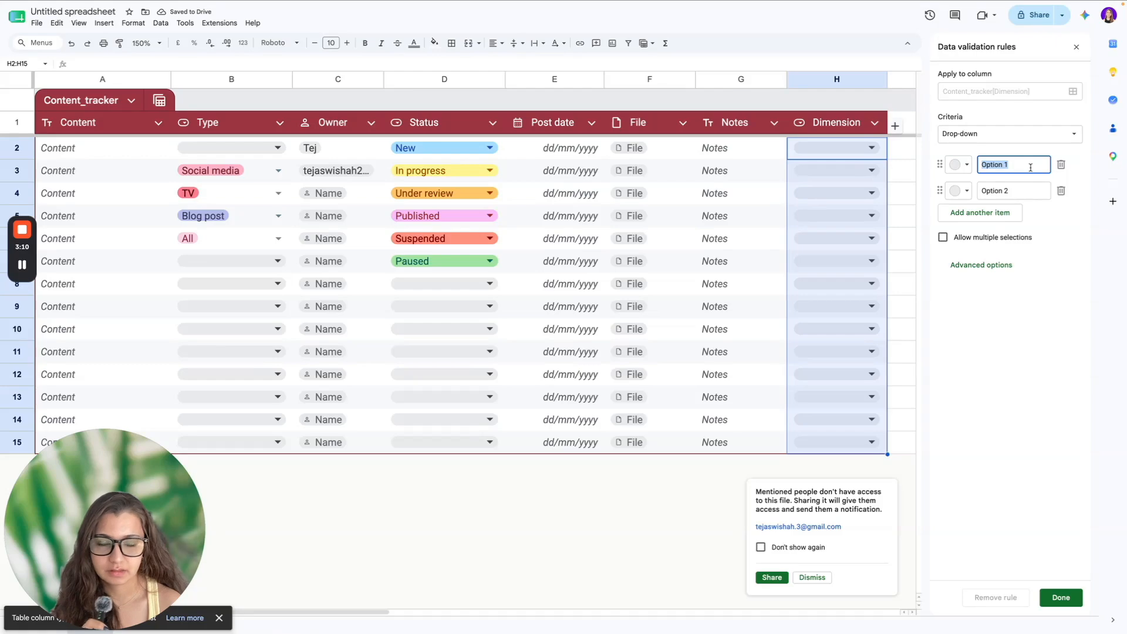
text(9:16)
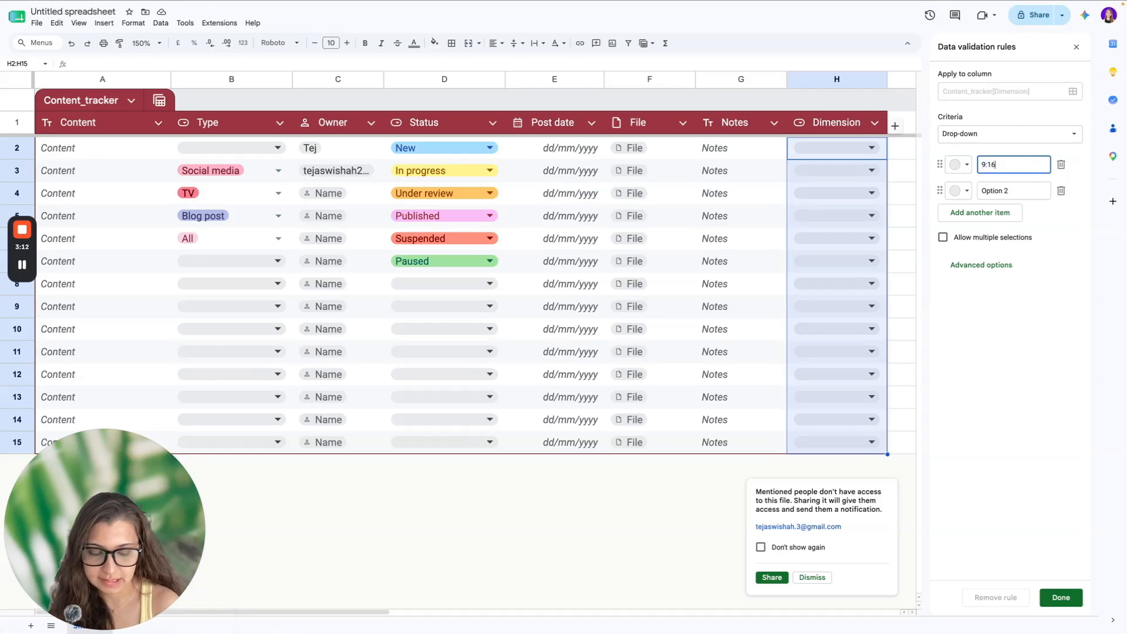
key(Tab)
text(1)
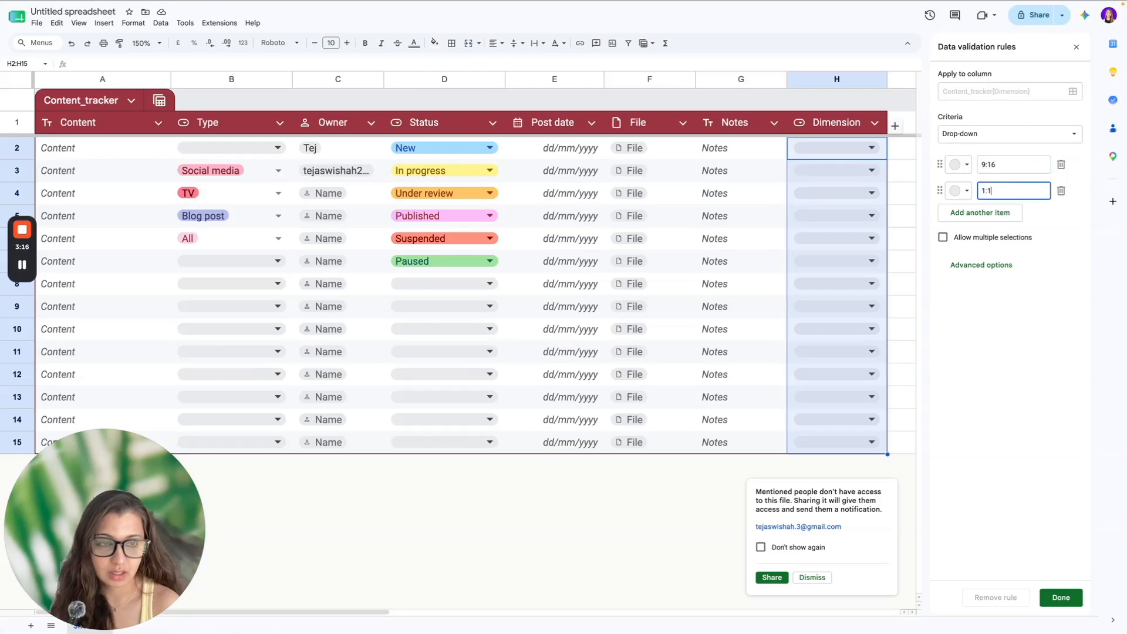
Colour the 9:16 option light red and the 1:1 option light orange, and apply the drop-down rule.
click(963, 190)
click(963, 165)
click(963, 164)
click(976, 202)
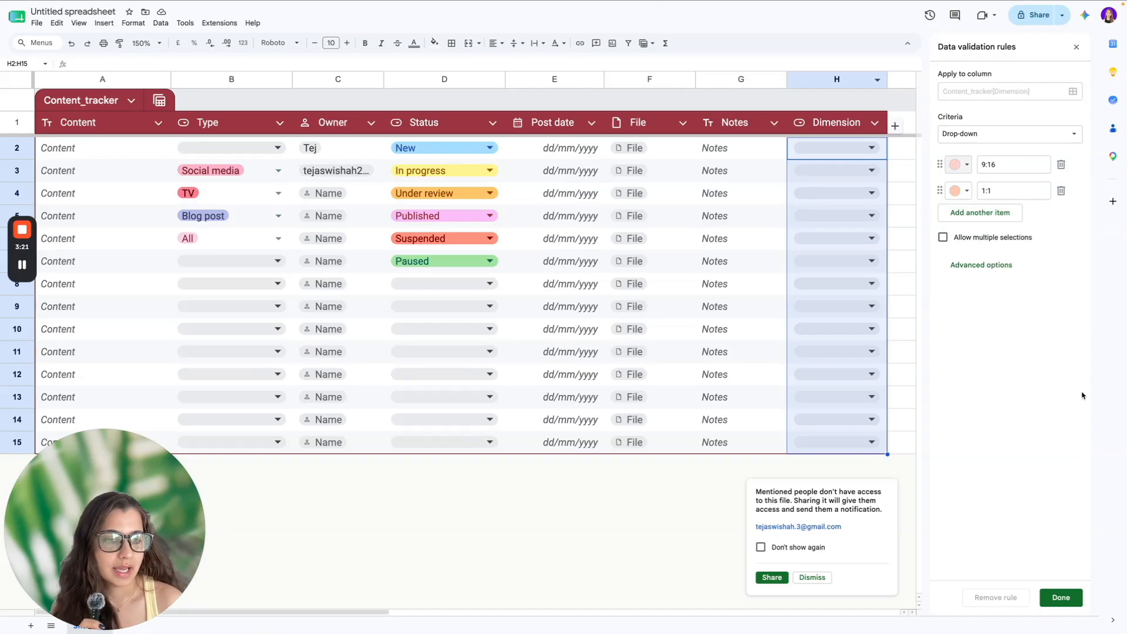
click(1061, 597)
Set the Dimension to 9:16 in the first content row and 1:1 in the second.
click(825, 148)
click(821, 171)
click(822, 170)
click(810, 208)
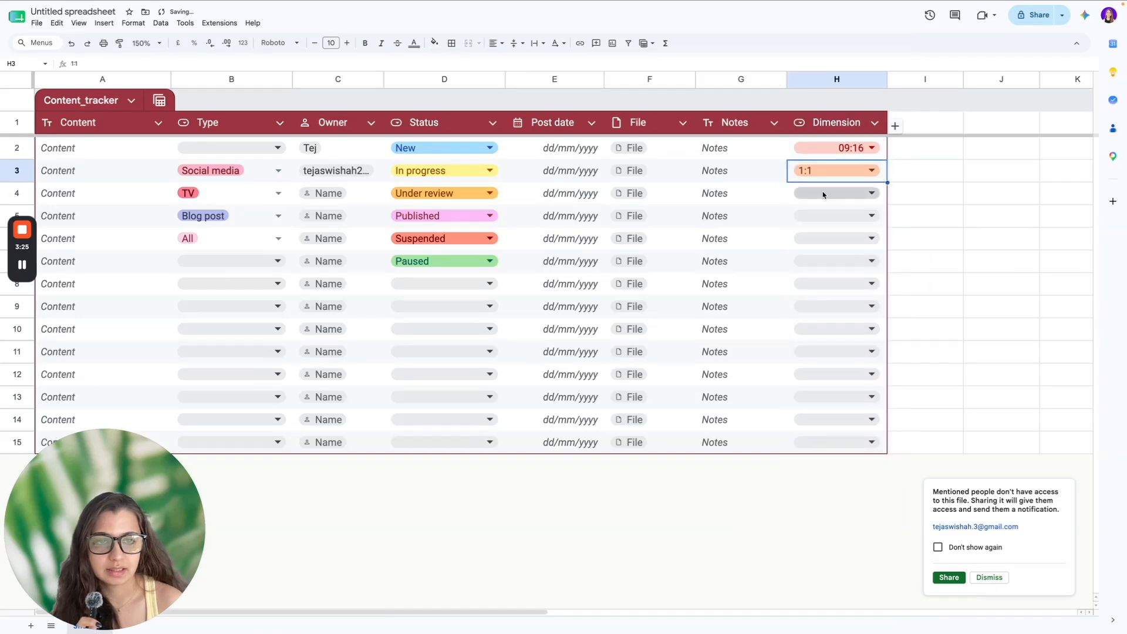
Set the first content row's Type to Email.
click(87, 147)
click(240, 152)
click(184, 189)
Enter "Canada Day Post" as the content of the Social media row.
click(103, 157)
click(89, 172)
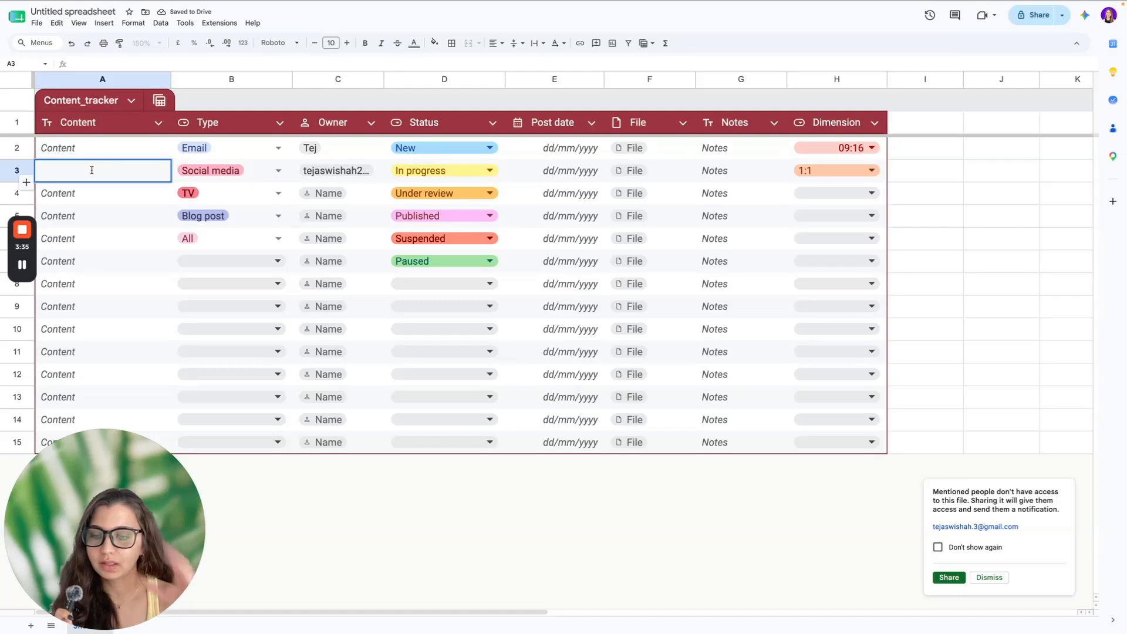
text(Canada Day Post)
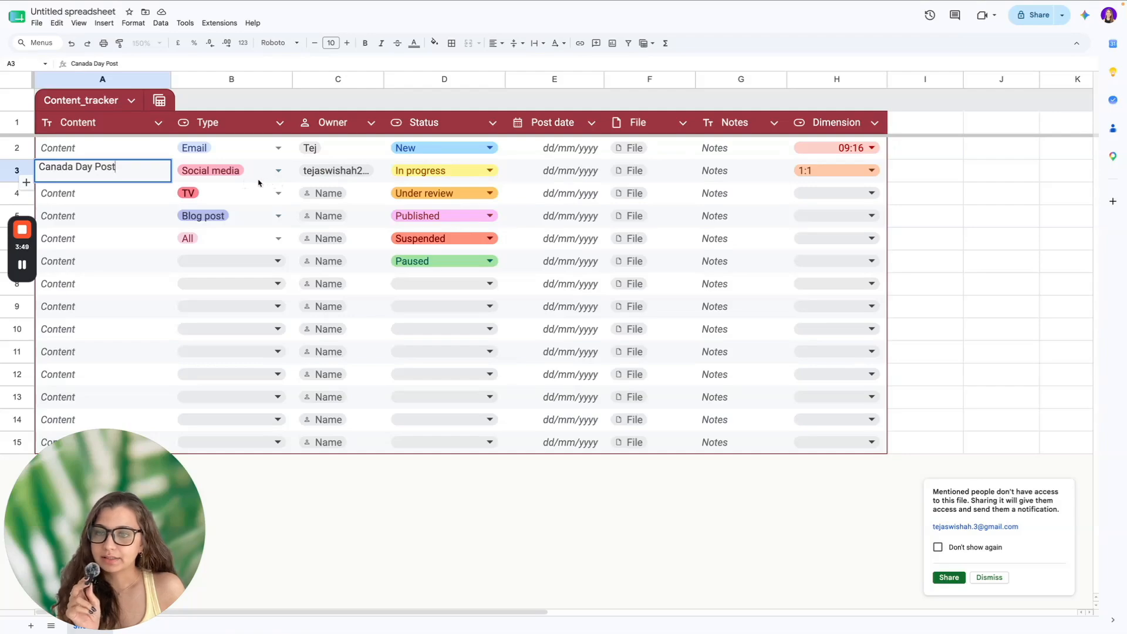
Set the Canada Day Post row's Status to New and its Post date to 01/07/2026.
click(414, 177)
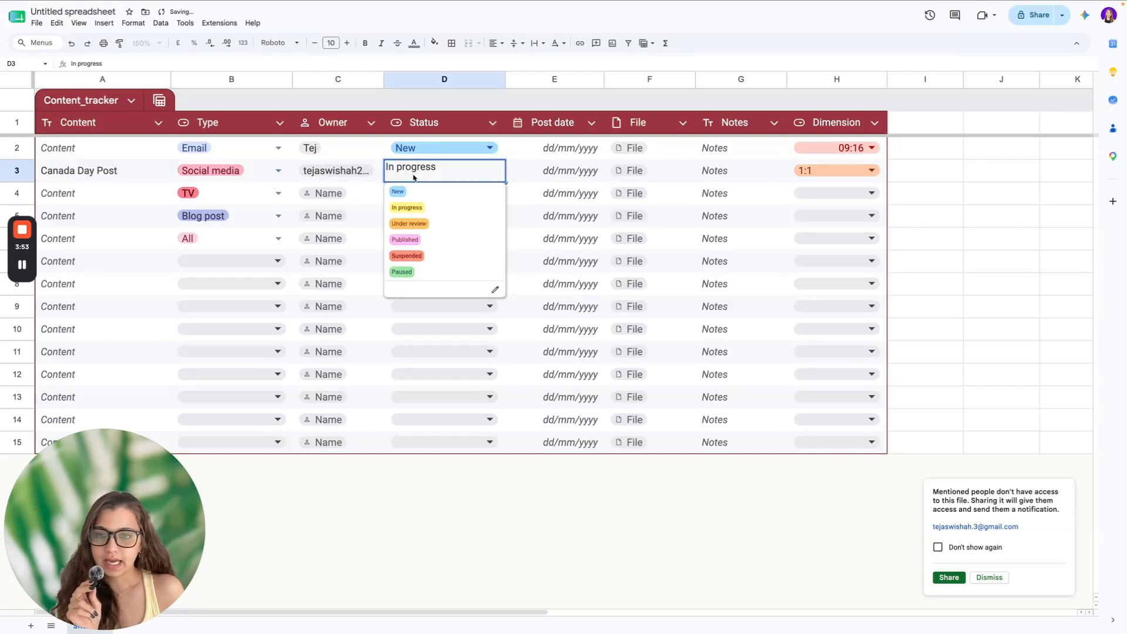
click(404, 189)
double_click(561, 174)
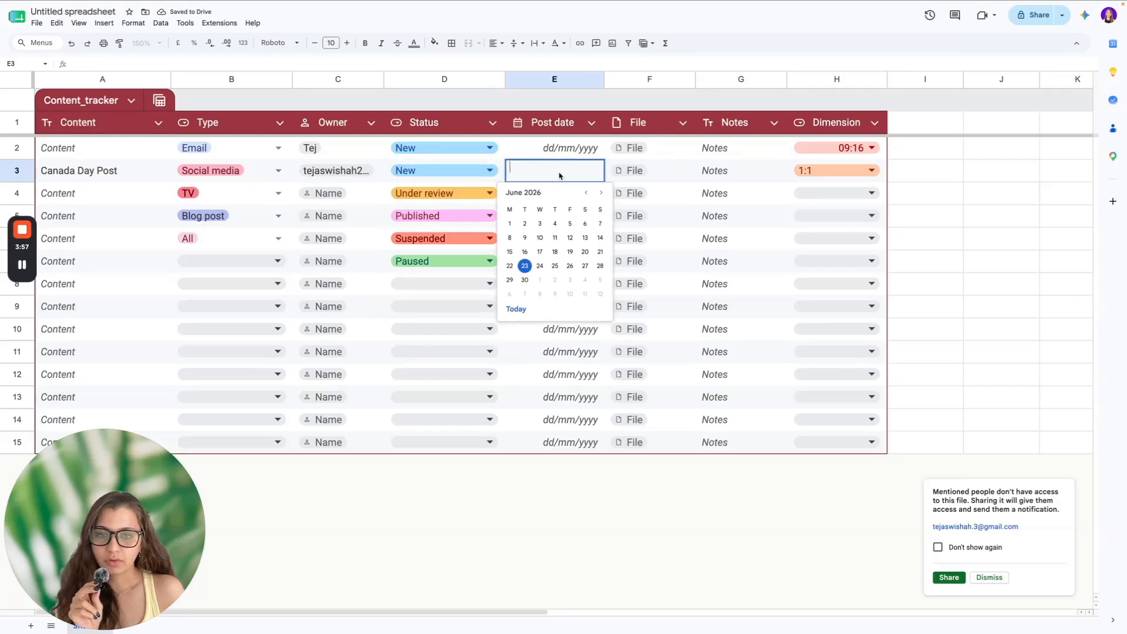
click(525, 280)
double_click(547, 177)
click(546, 279)
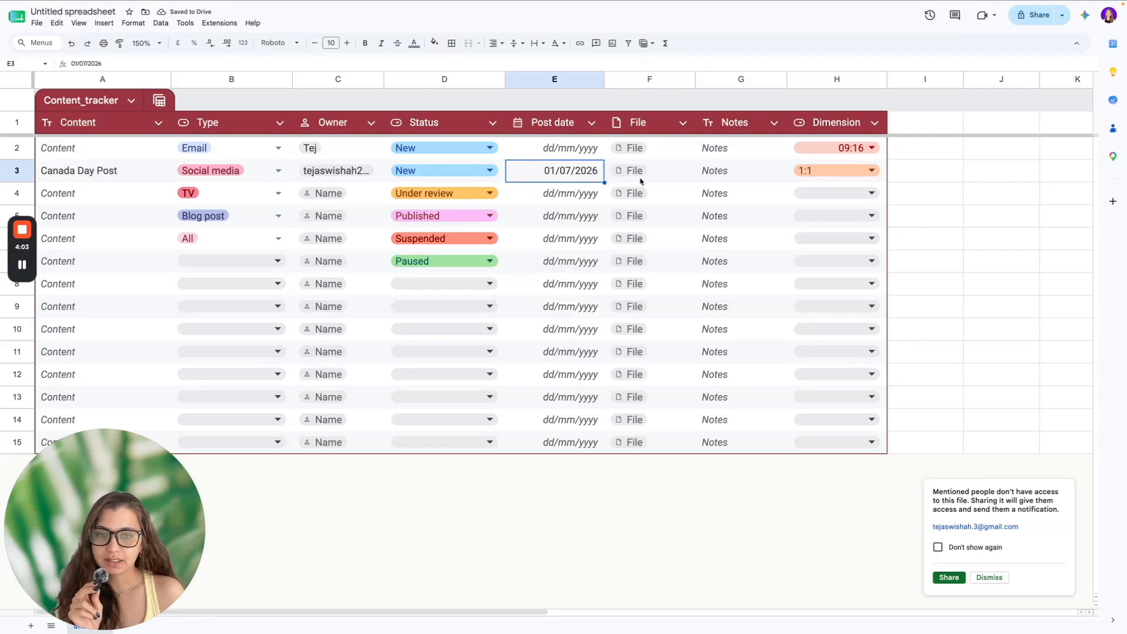
Link the Summer Campaign Timeline spreadsheet as the Canada Day Post's file and fit the File column's width to its name.
double_click(619, 171)
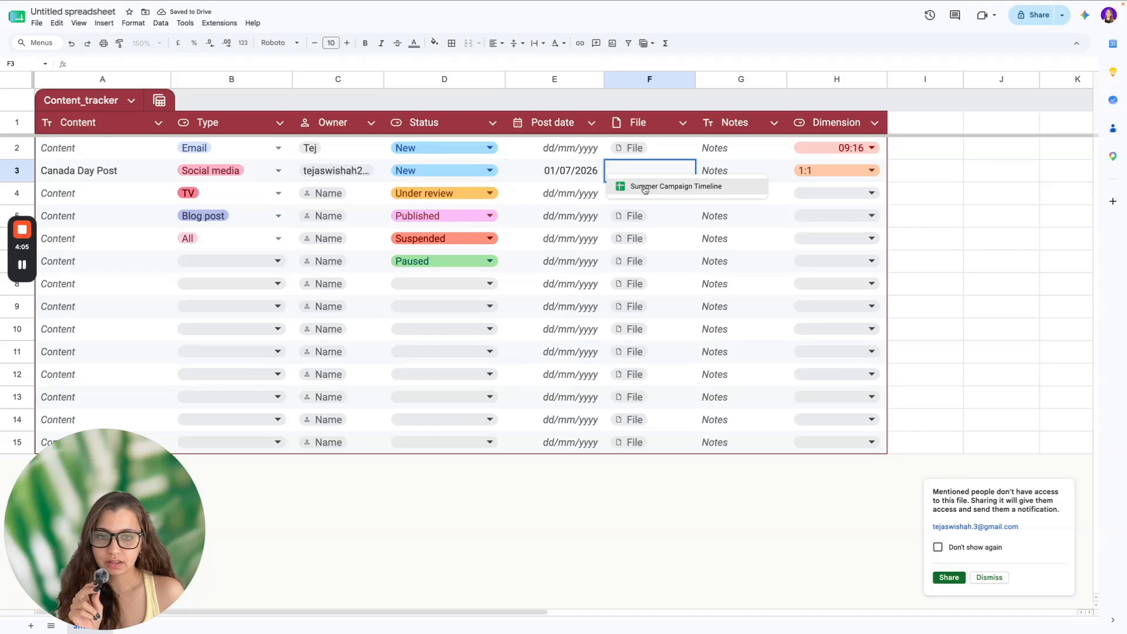
click(645, 187)
click(658, 153)
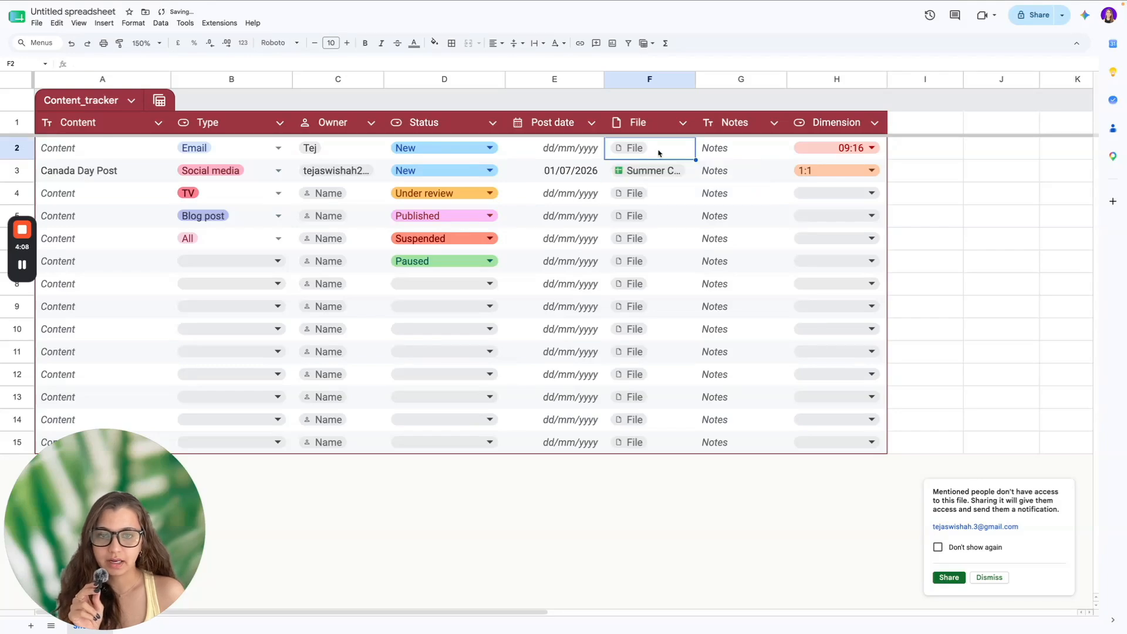
double_click(696, 79)
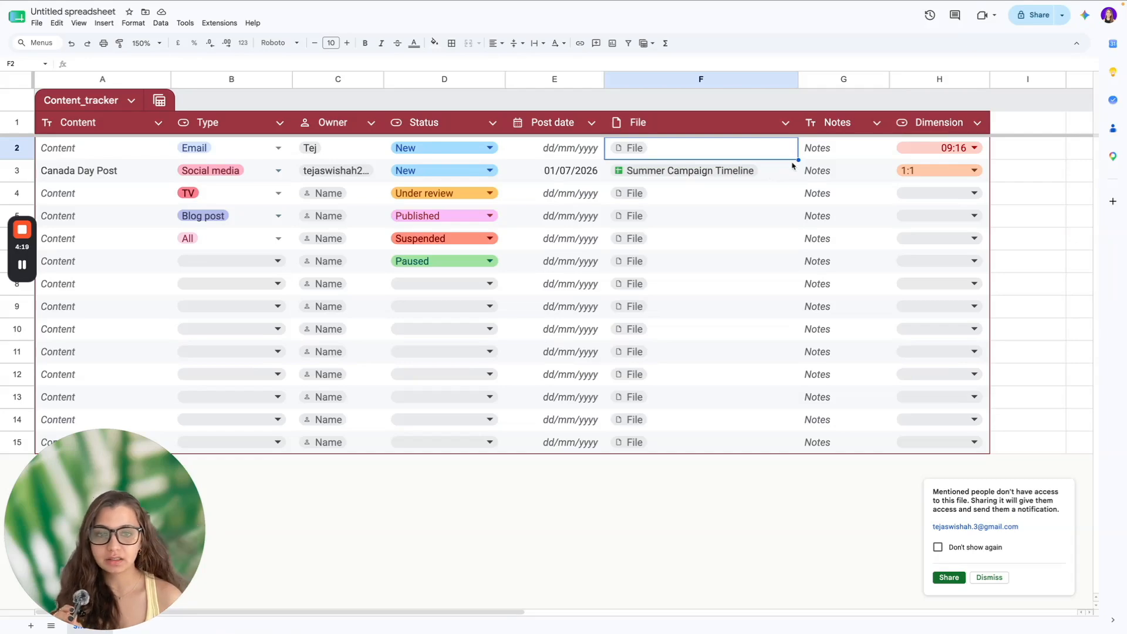
click(735, 171)
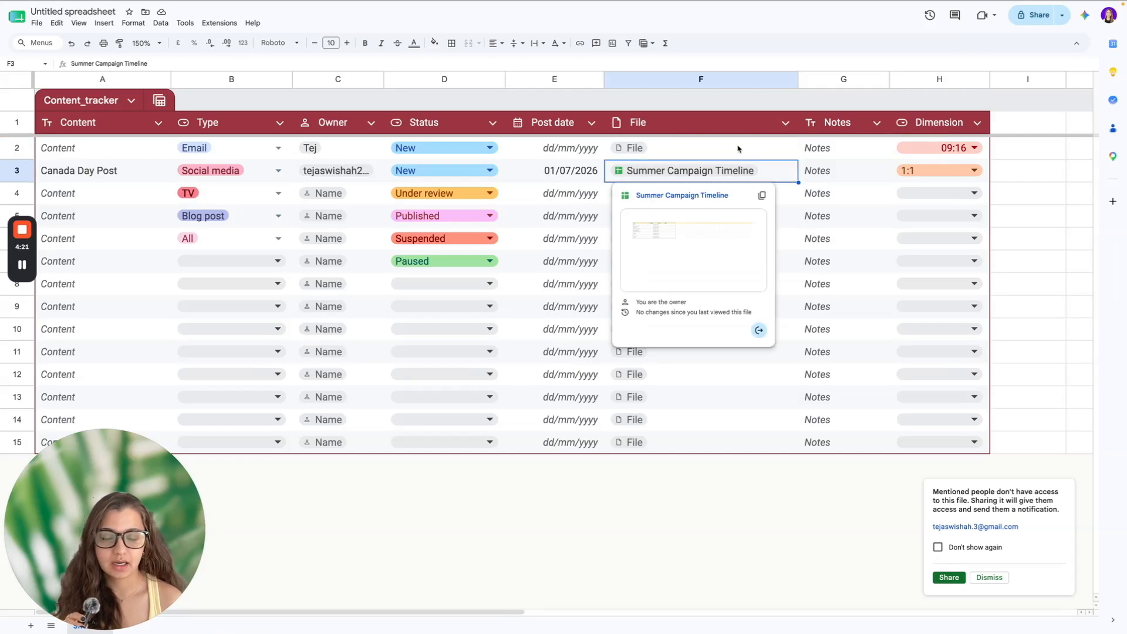
mouse_move(696, 175)
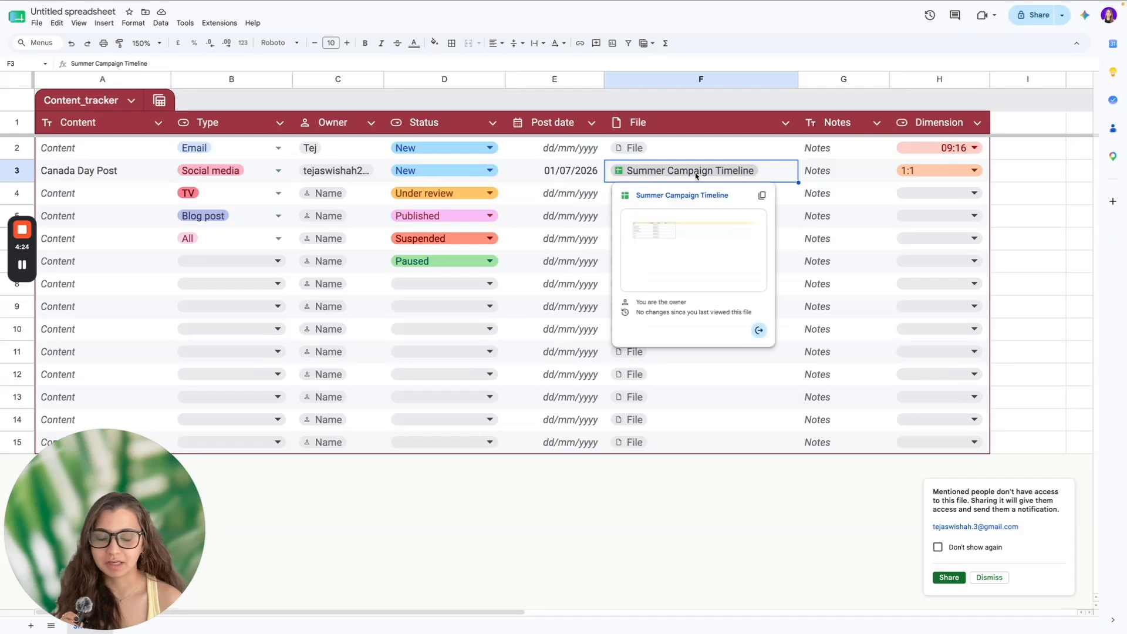
Fill "Canada Day Post" down the Content column from row 3 through row 13.
double_click(814, 177)
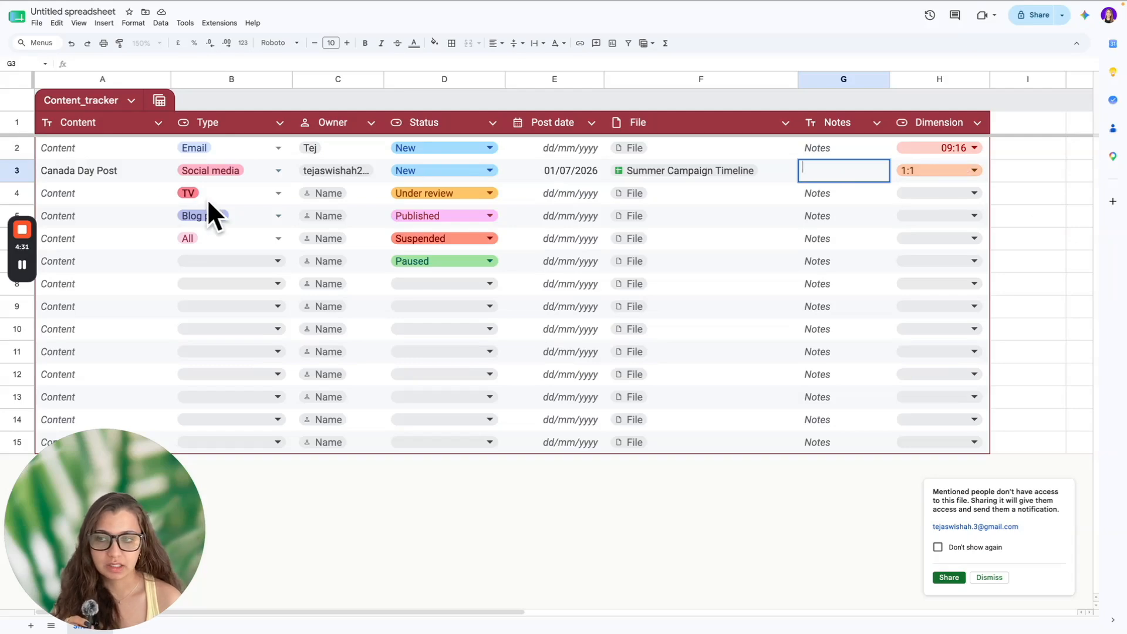
click(127, 184)
click(160, 175)
drag(170, 183, 147, 405)
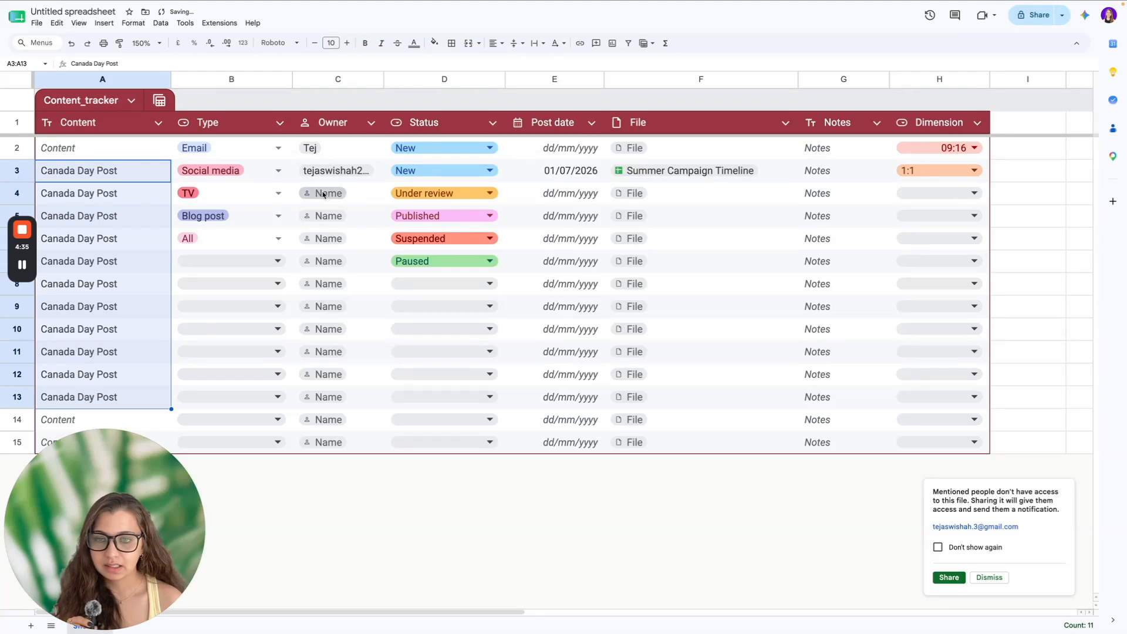
Create a temporary view that groups the content tracker by Type and dismiss the notice about temporary views.
click(159, 103)
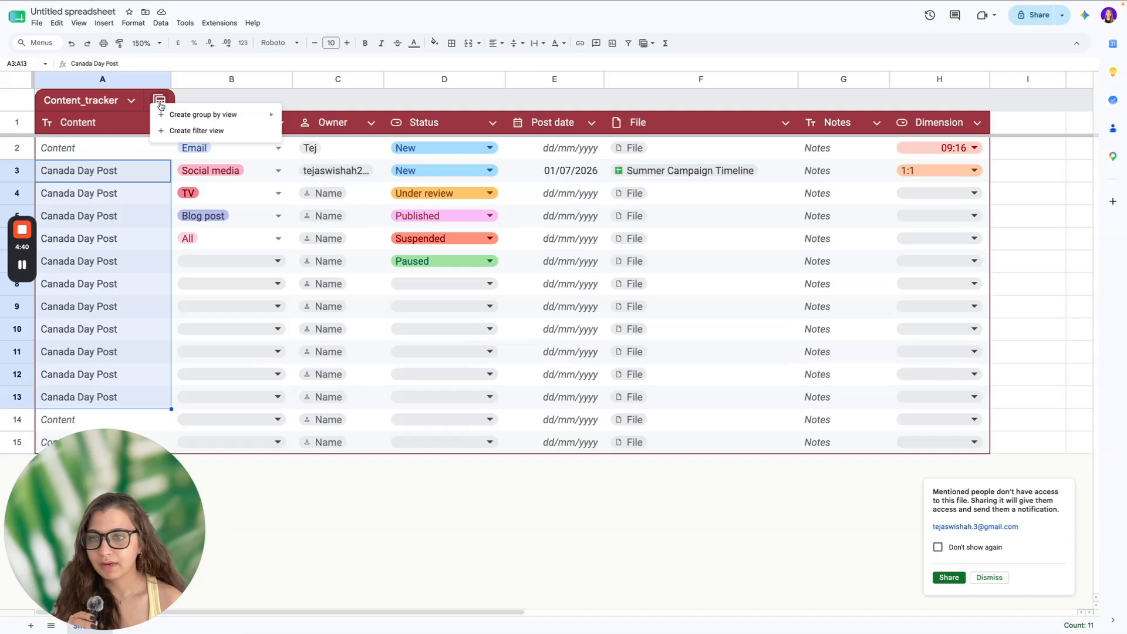
mouse_move(253, 120)
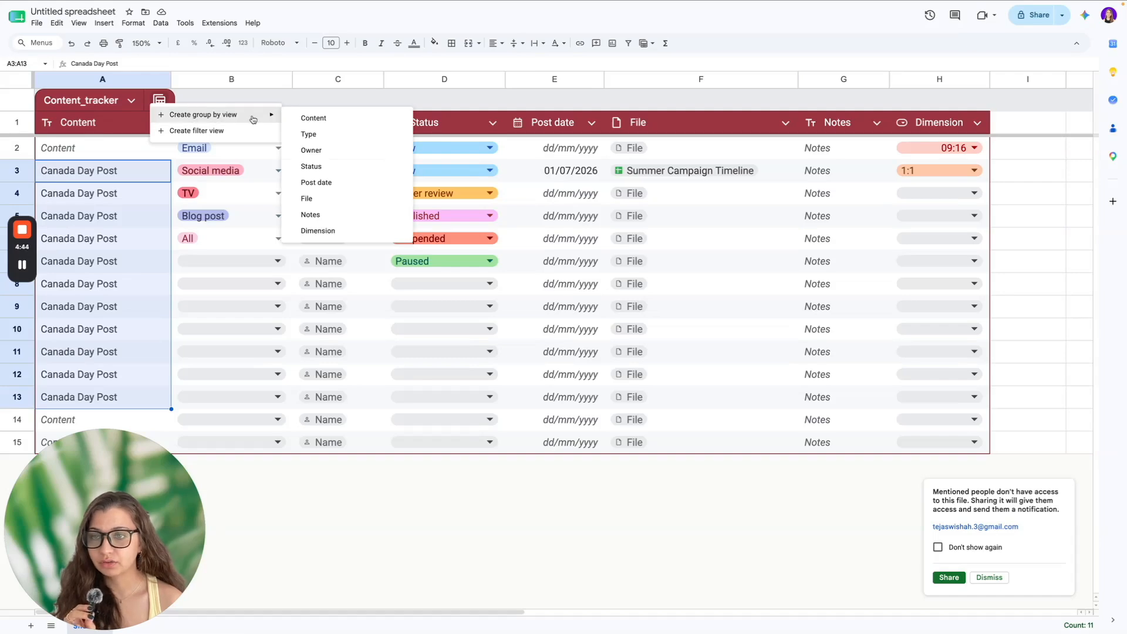
click(325, 134)
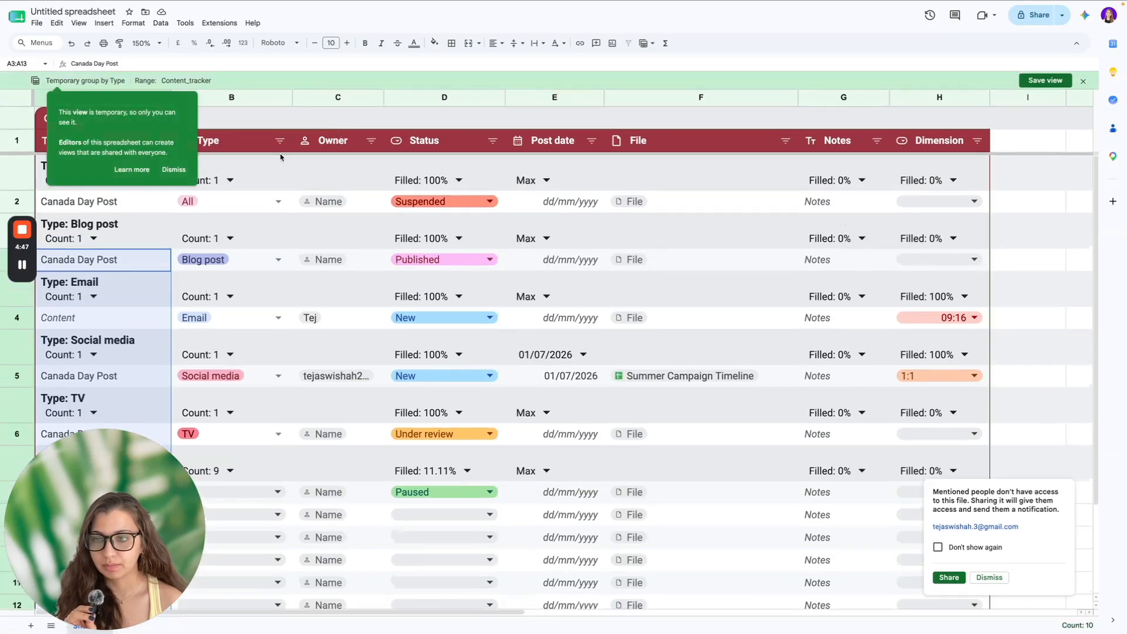
click(174, 170)
Create a temporary view that groups the content tracker by Status.
click(159, 118)
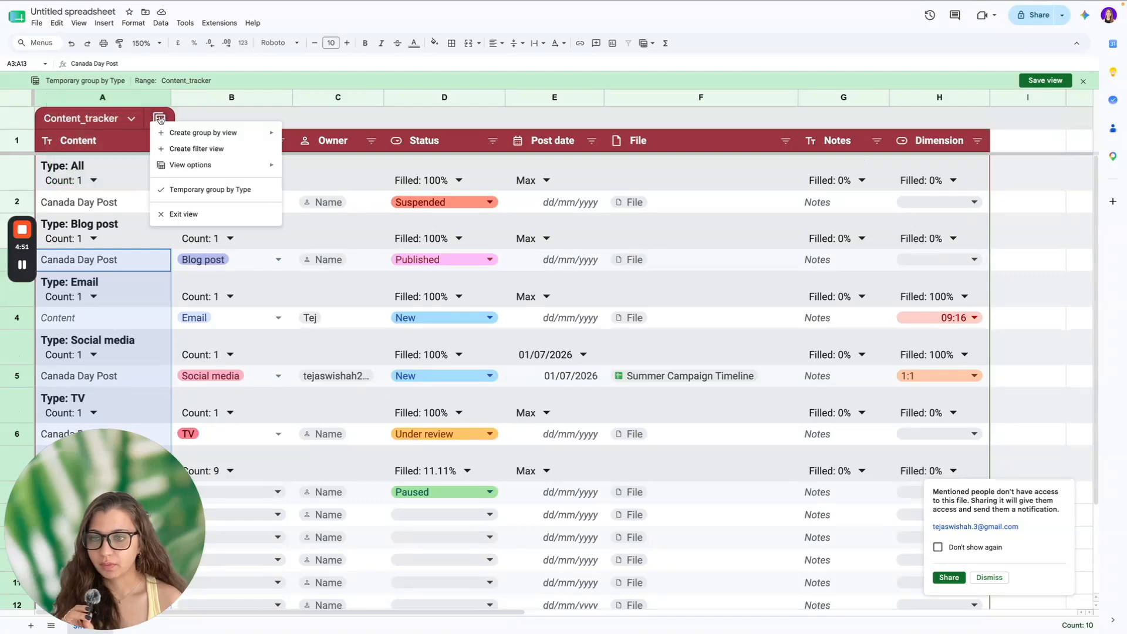
mouse_move(258, 133)
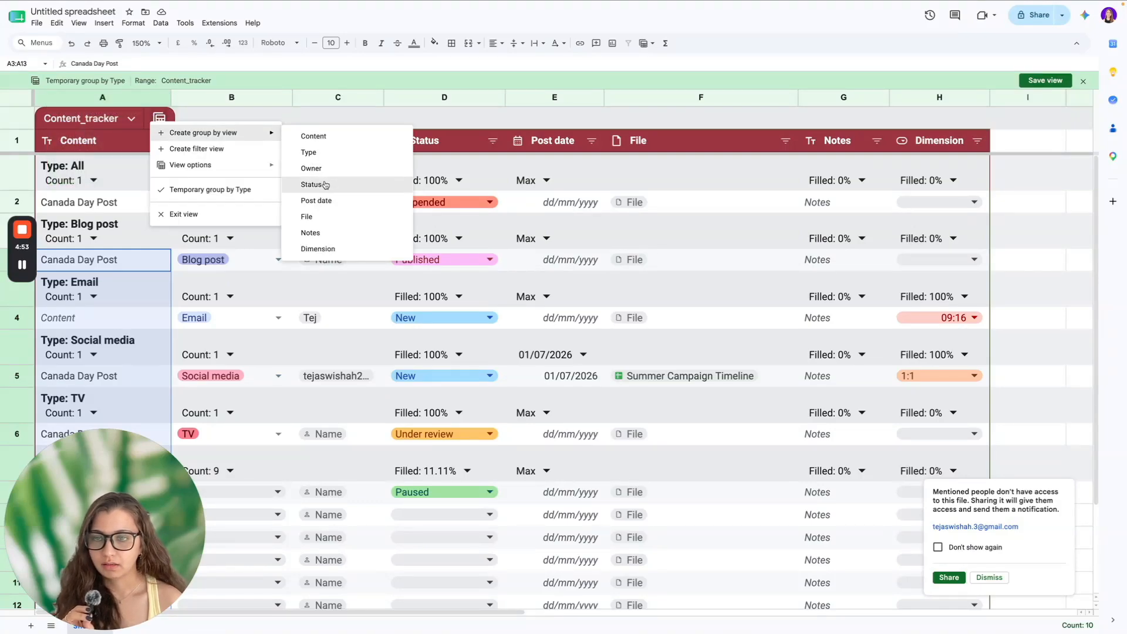
click(326, 185)
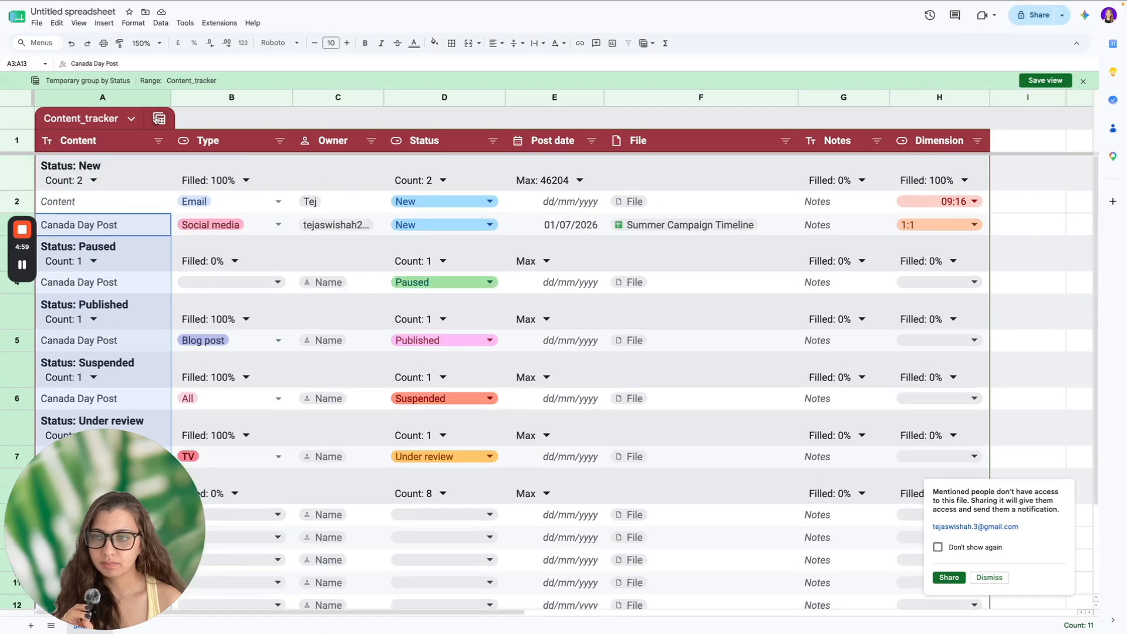
click(160, 118)
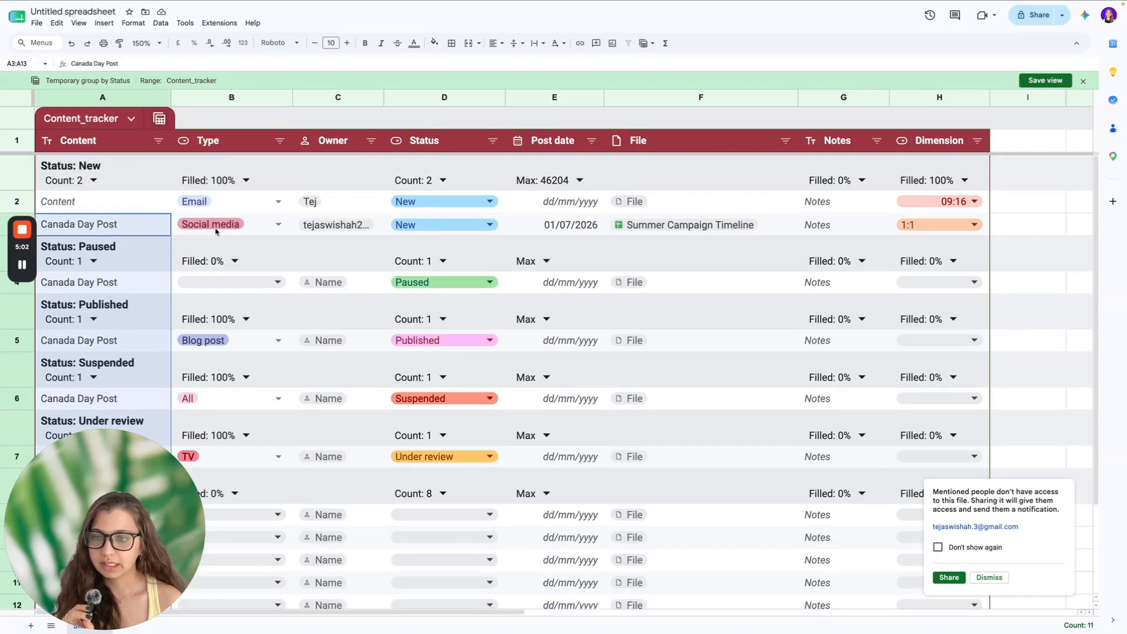
click(215, 231)
click(686, 349)
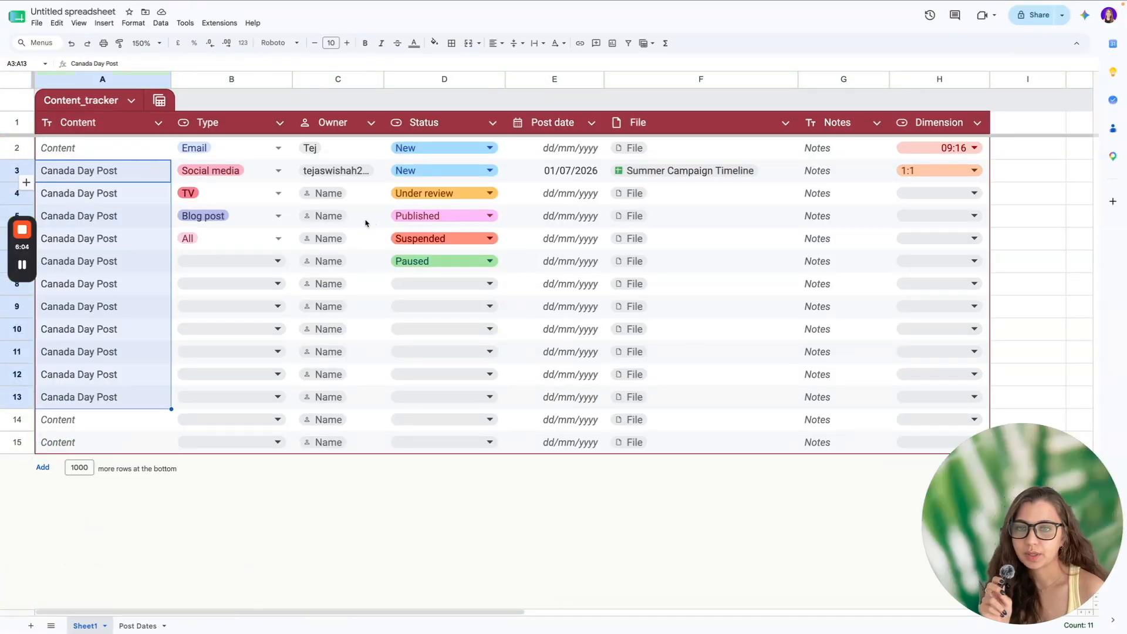
click(366, 223)
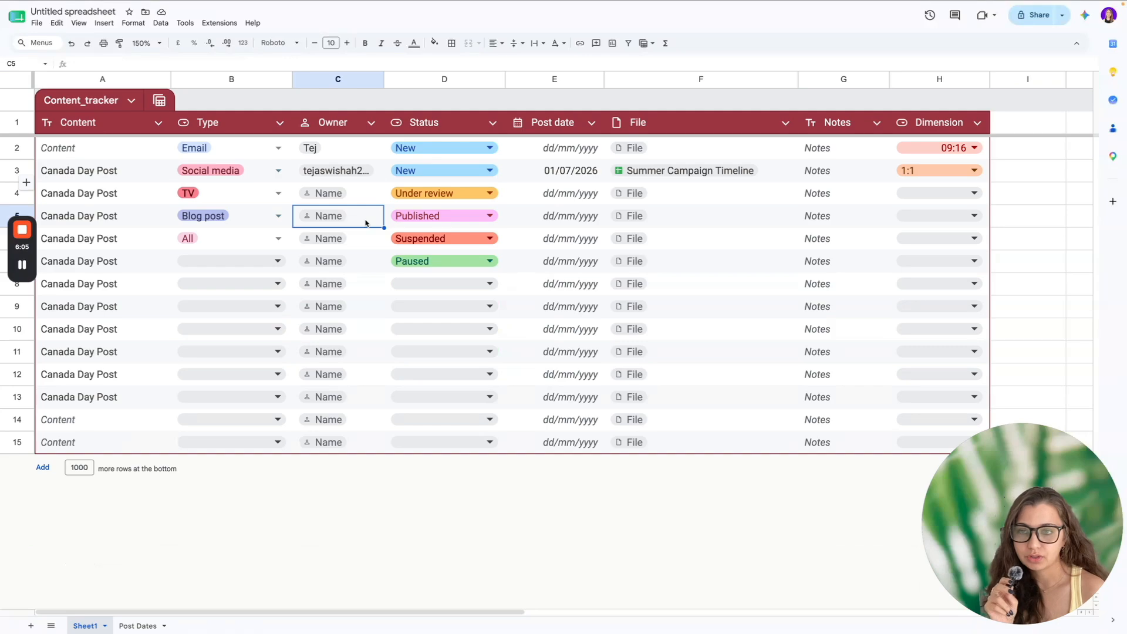